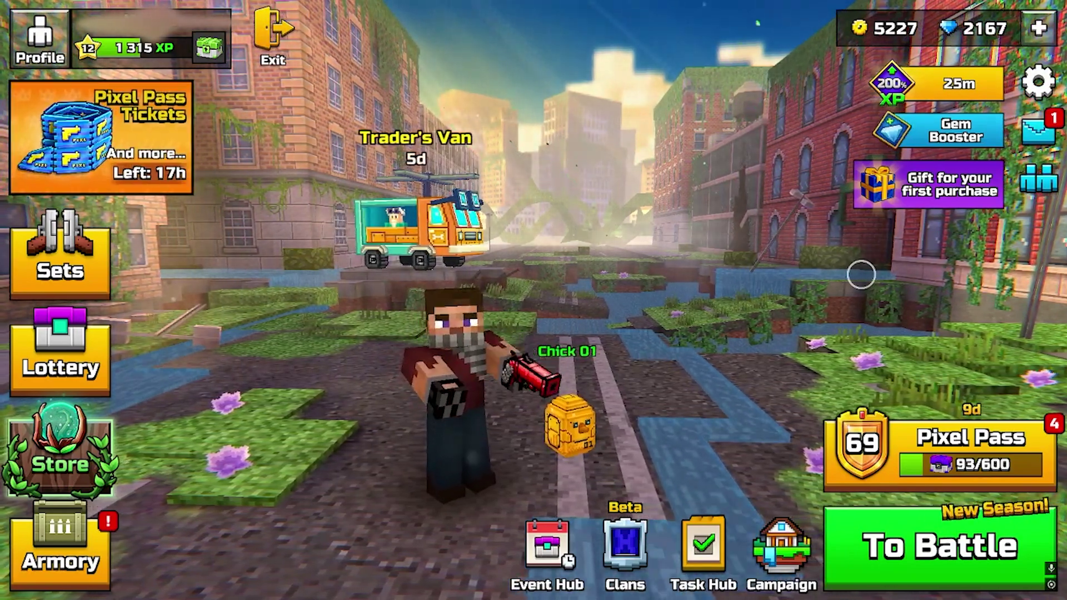
- Scroll through the SeriousCache/UABE repository file list and README
mouse_move(455, 417)
mouse_down()
mouse_move(369, 393)
mouse_move(530, 409)
mouse_move(450, 429)
mouse_up()
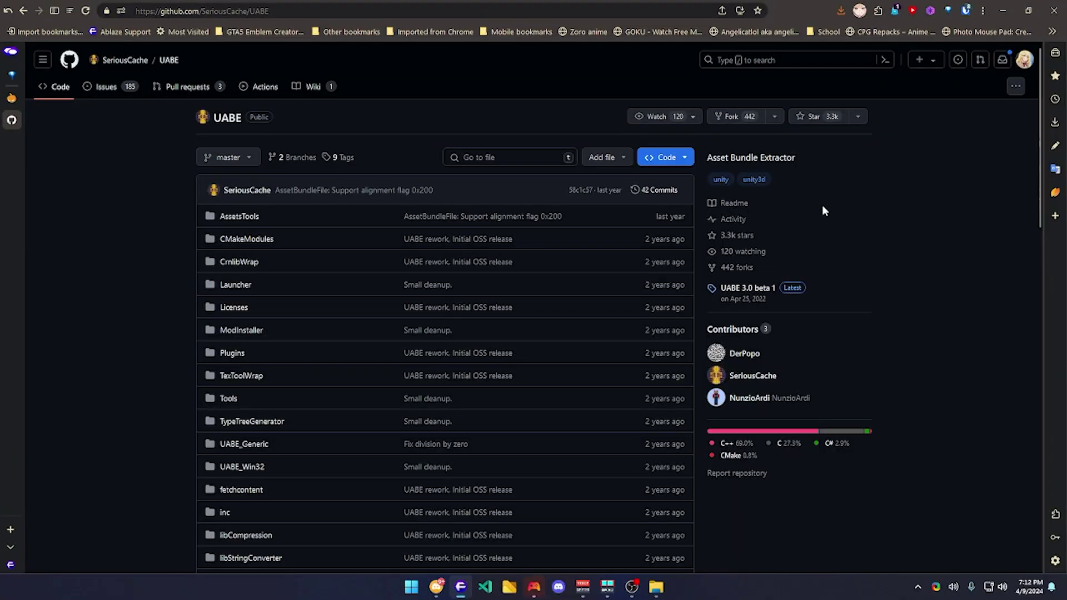
scroll(822, 205, down, 3)
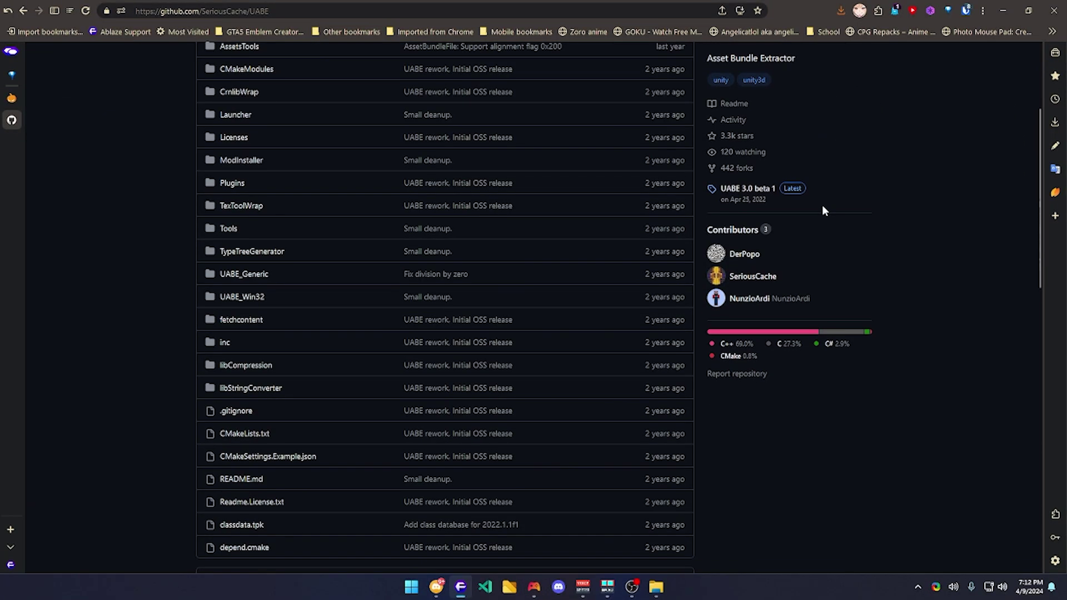
scroll(822, 205, up, 3)
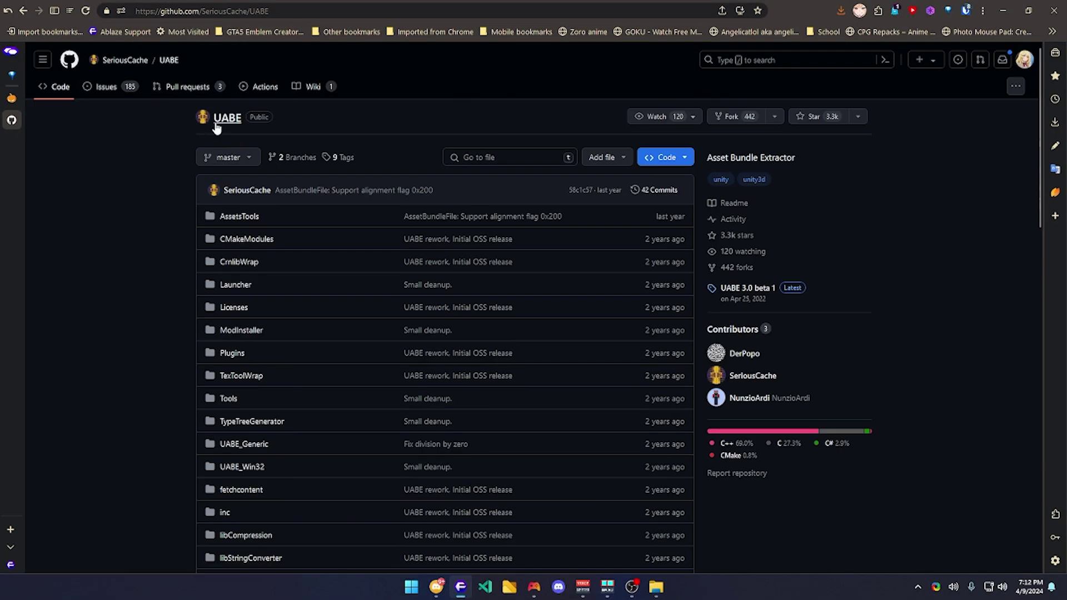
scroll(219, 129, down, 3)
scroll(220, 129, down, 5)
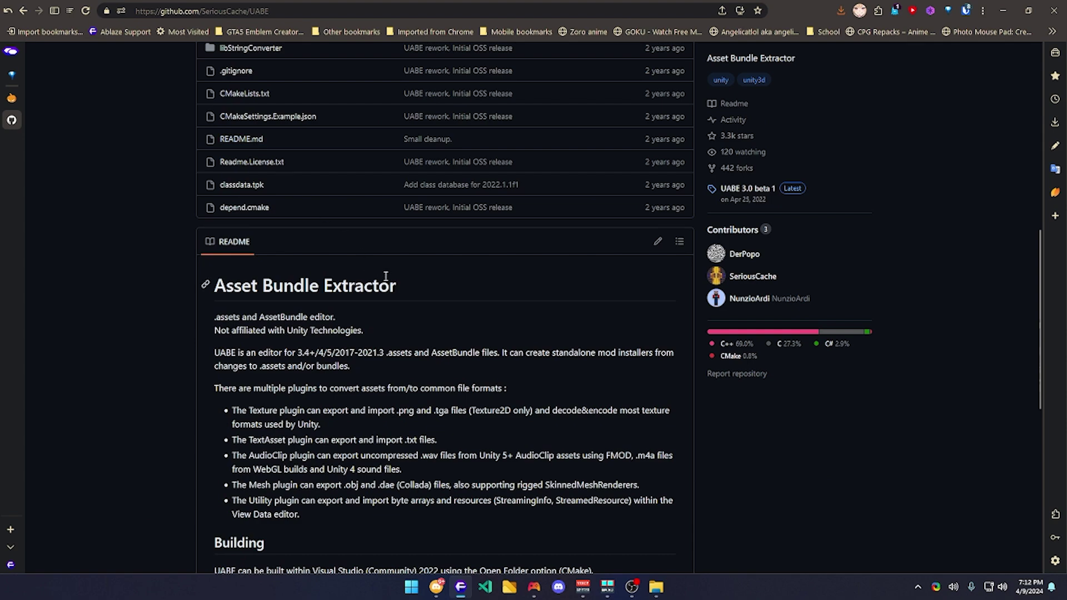
scroll(398, 290, down, 7)
scroll(422, 299, up, 4)
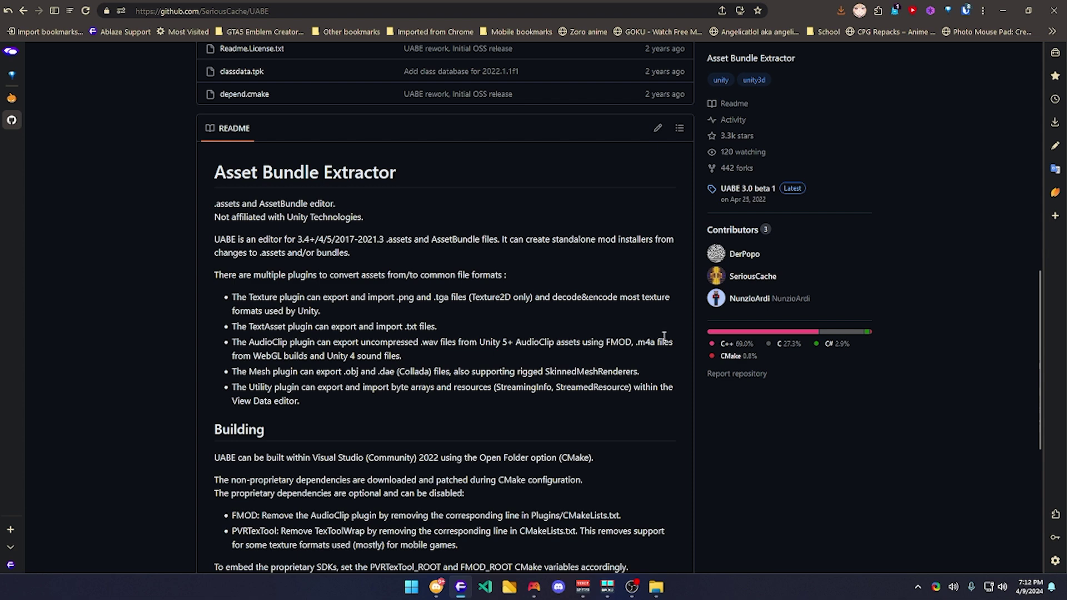
scroll(660, 333, up, 6)
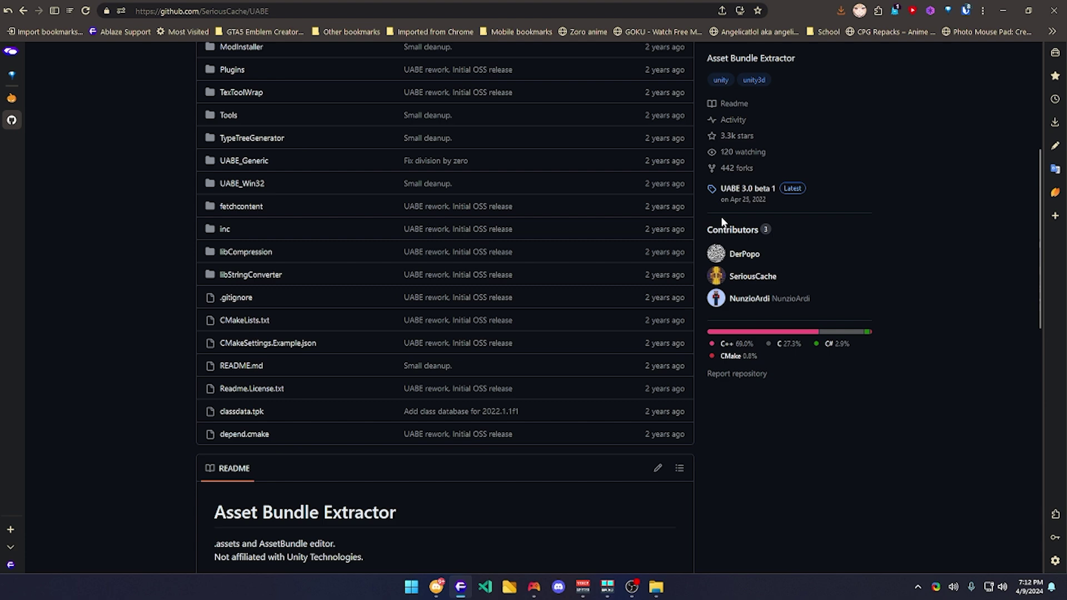
click(730, 191)
scroll(344, 425, down, 2)
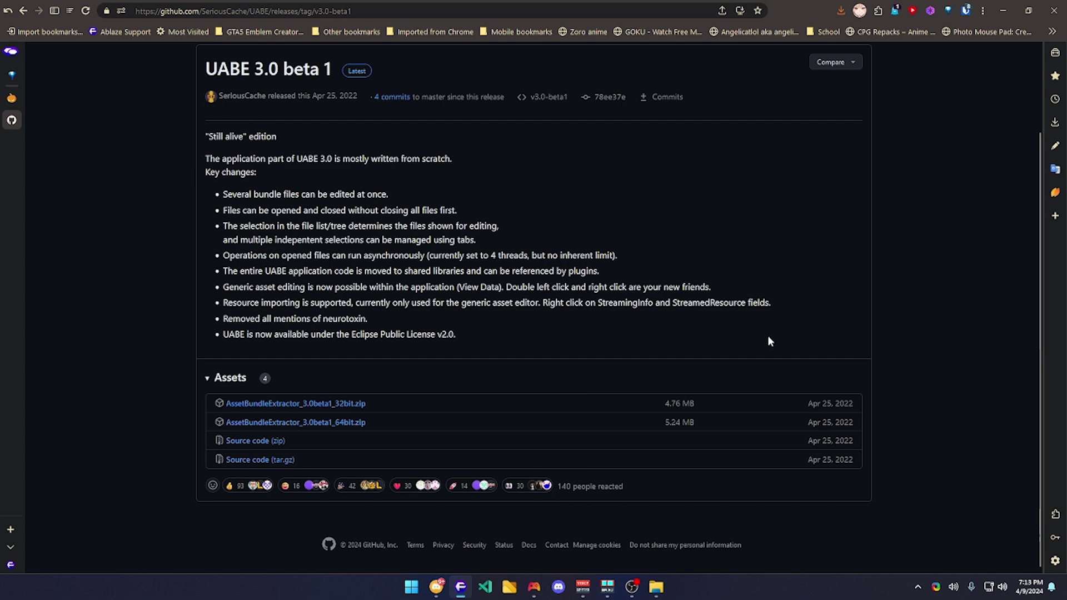
scroll(769, 340, up, 2)
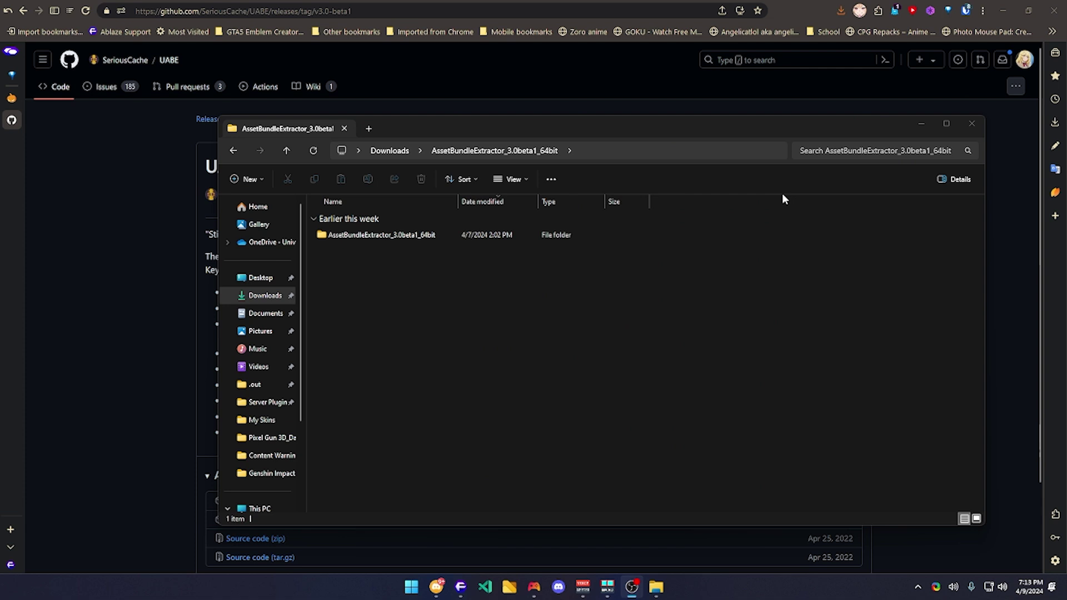
- Open the AssetBundleExtractor_3.0beta1_64bit folder, launch AssetBundleExtractor.exe, and minimize its window
double_click(542, 236)
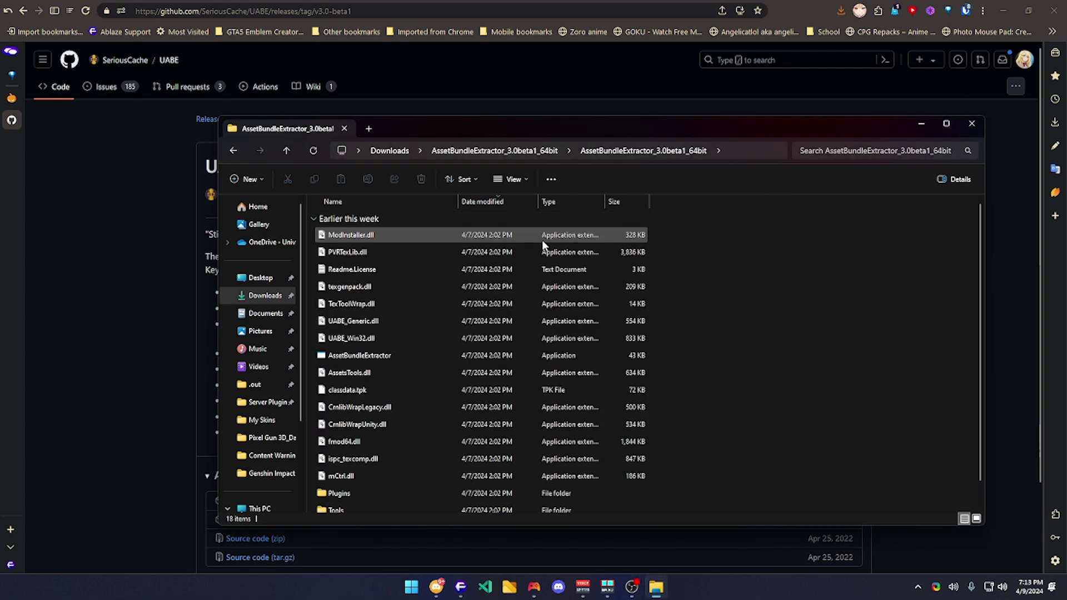
scroll(544, 264, down, 1)
scroll(544, 265, up, 1)
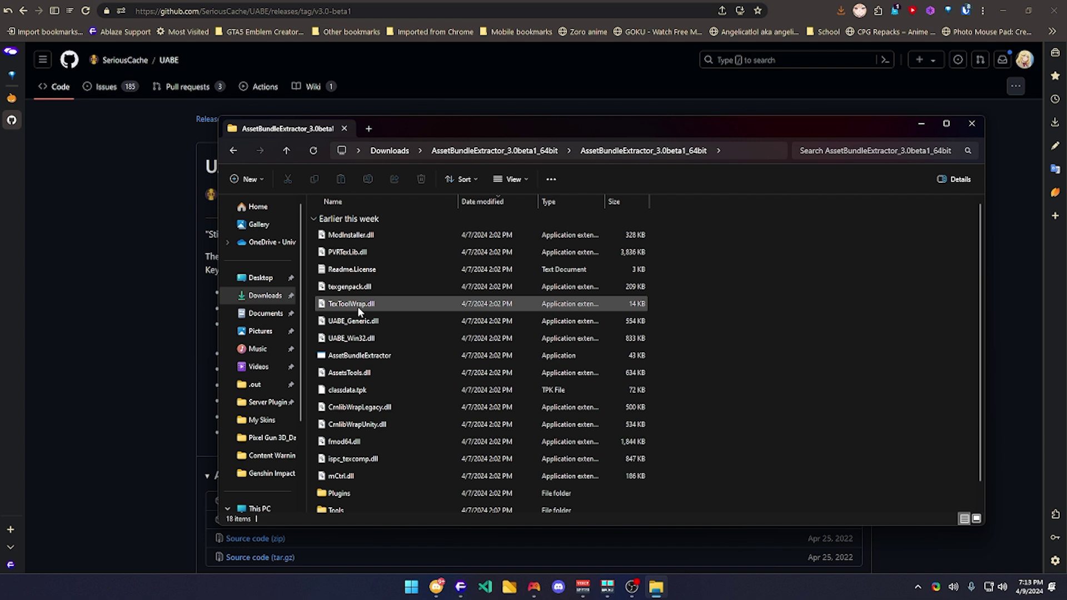
double_click(424, 350)
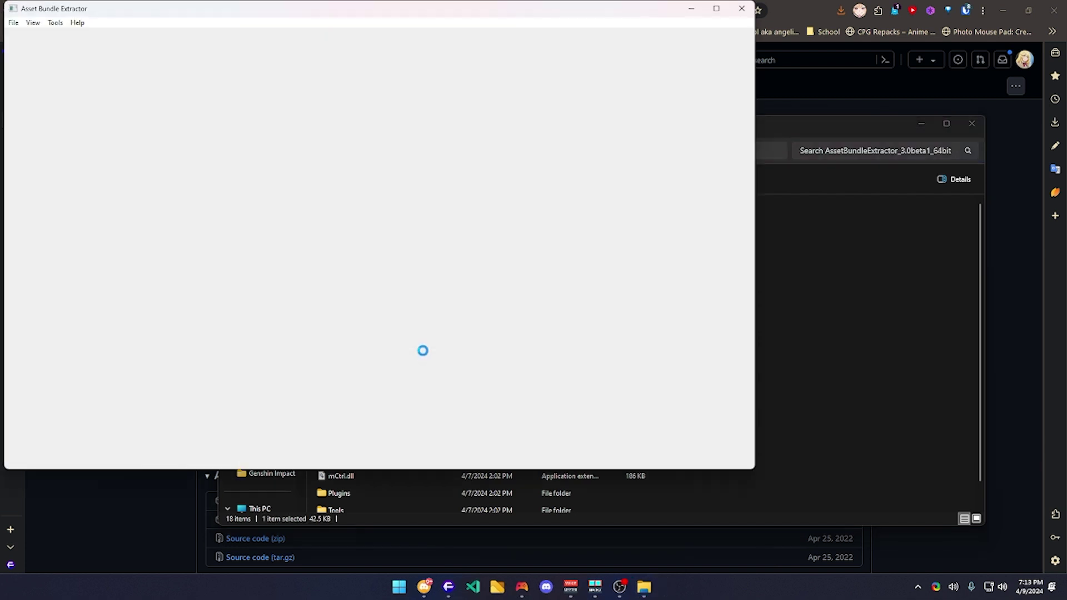
drag(72, 12, 240, 42)
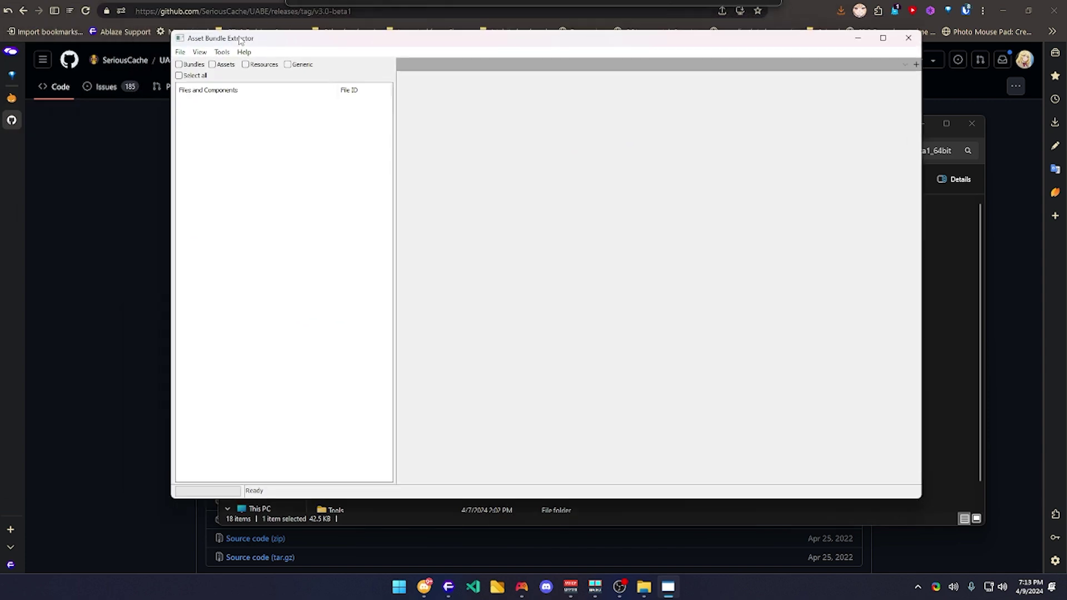
click(857, 37)
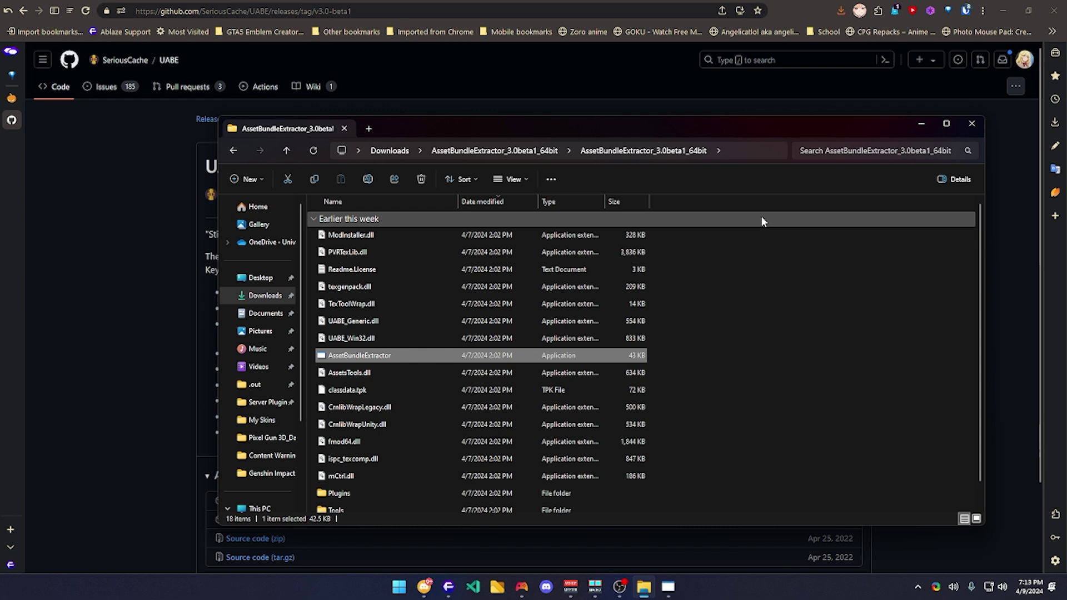
- Open herobrine.png from the Pictures folder with paint.net
click(260, 332)
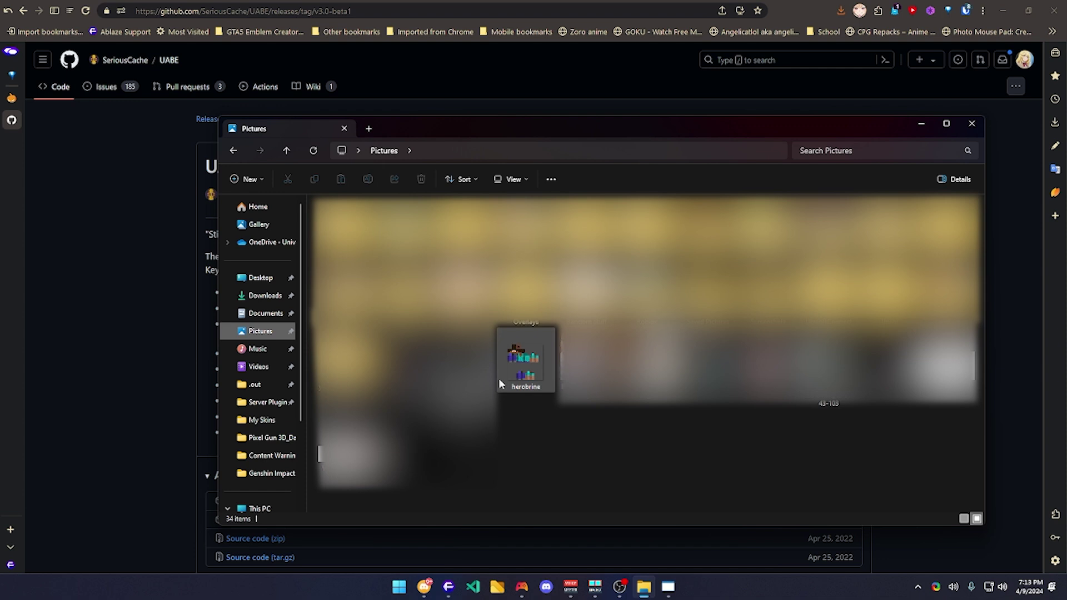
click(521, 368)
right_click(518, 365)
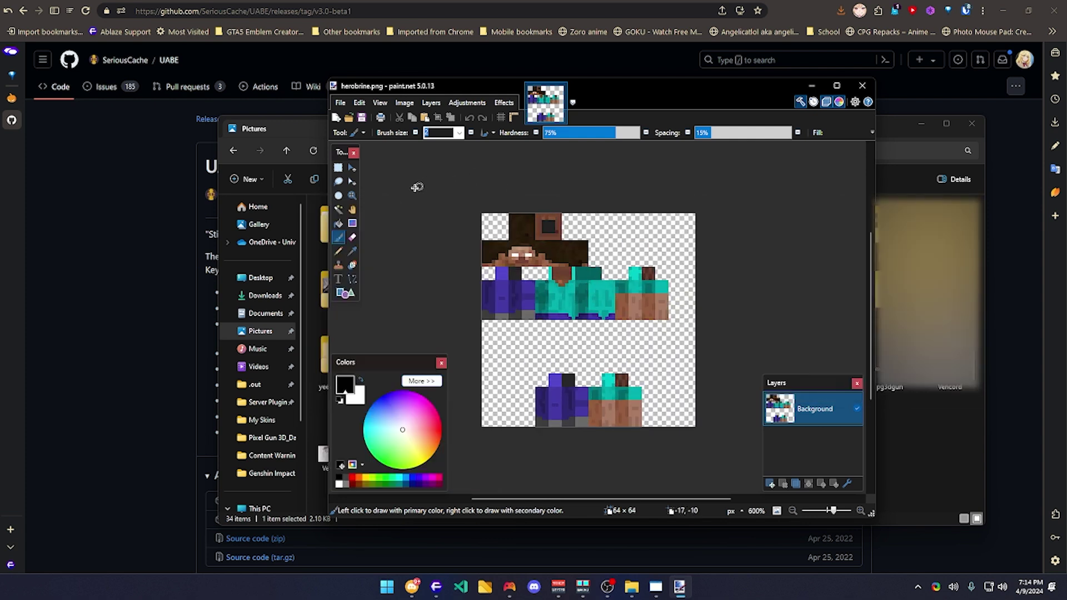
- Crop the herobrine skin to its top 64 × 32 half
click(337, 169)
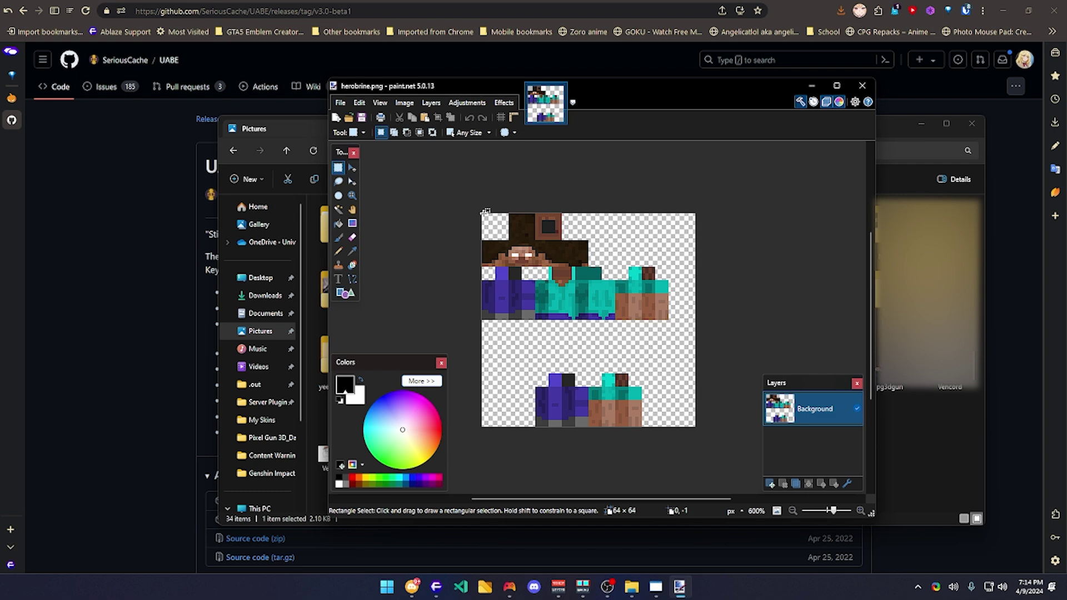
drag(482, 213, 721, 321)
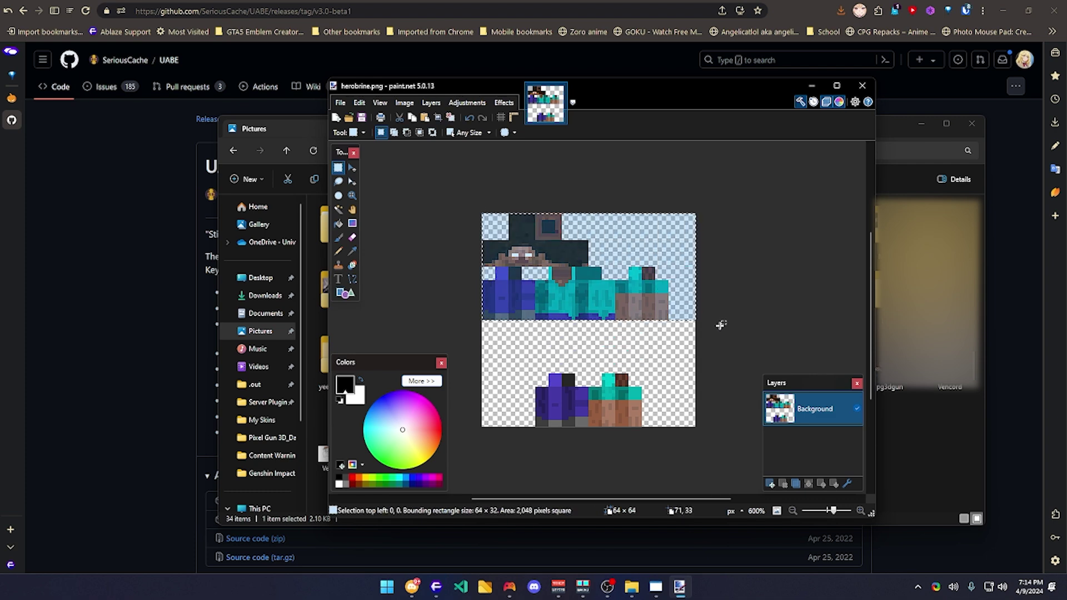
click(399, 103)
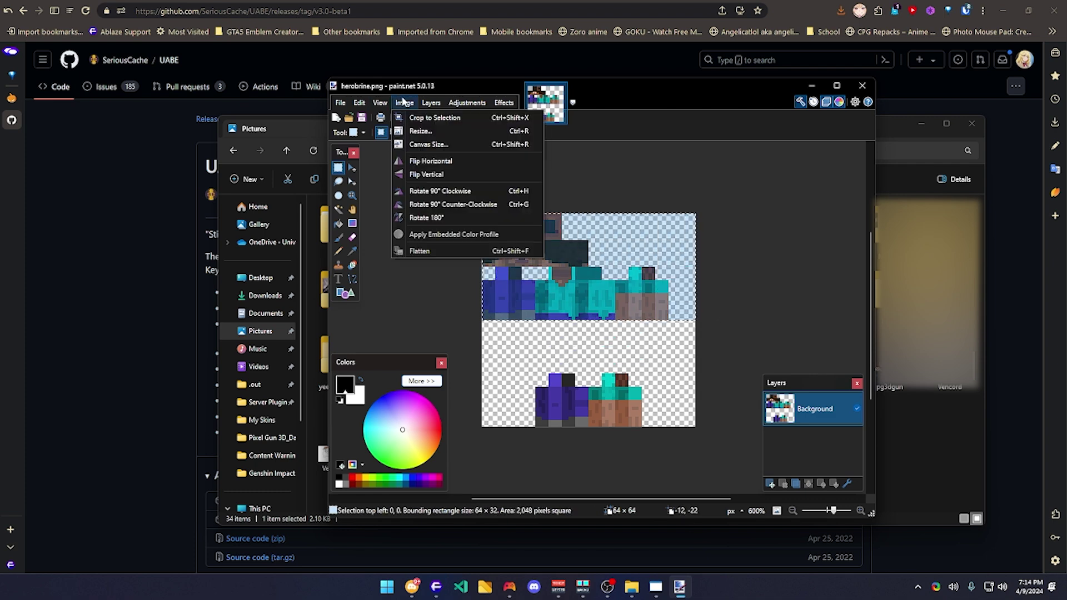
click(428, 116)
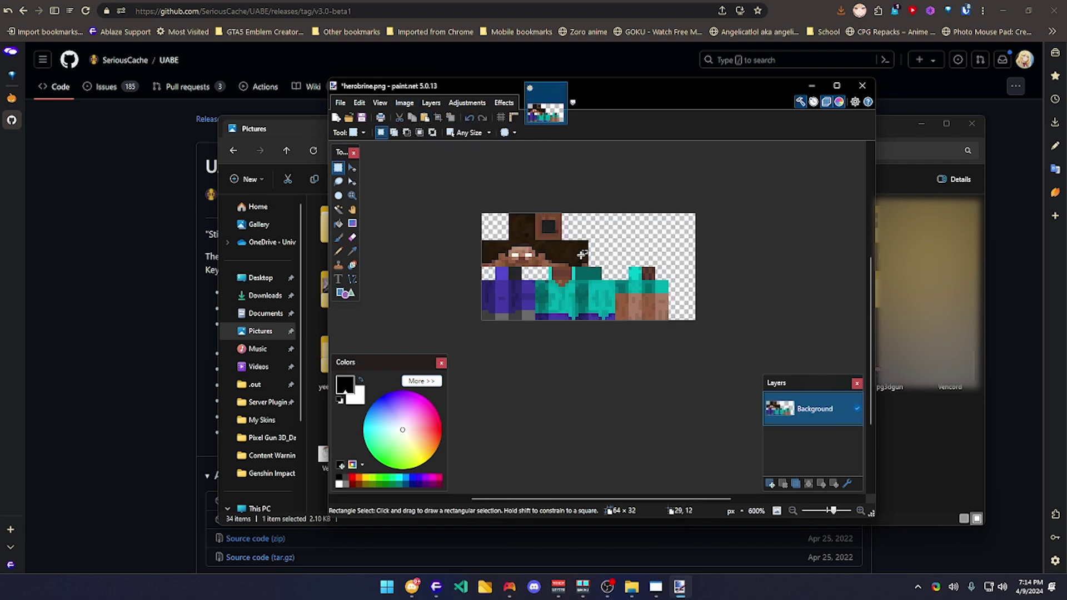
- Save the cropped image as herobrine2.png in Pictures, then minimize paint.net
click(341, 103)
click(358, 187)
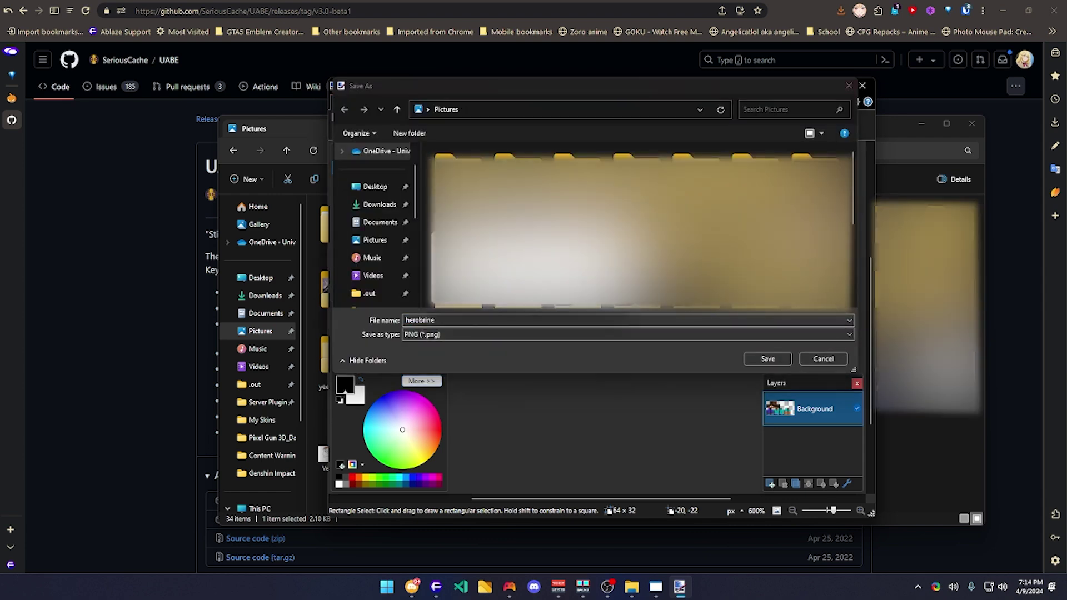
click(530, 321)
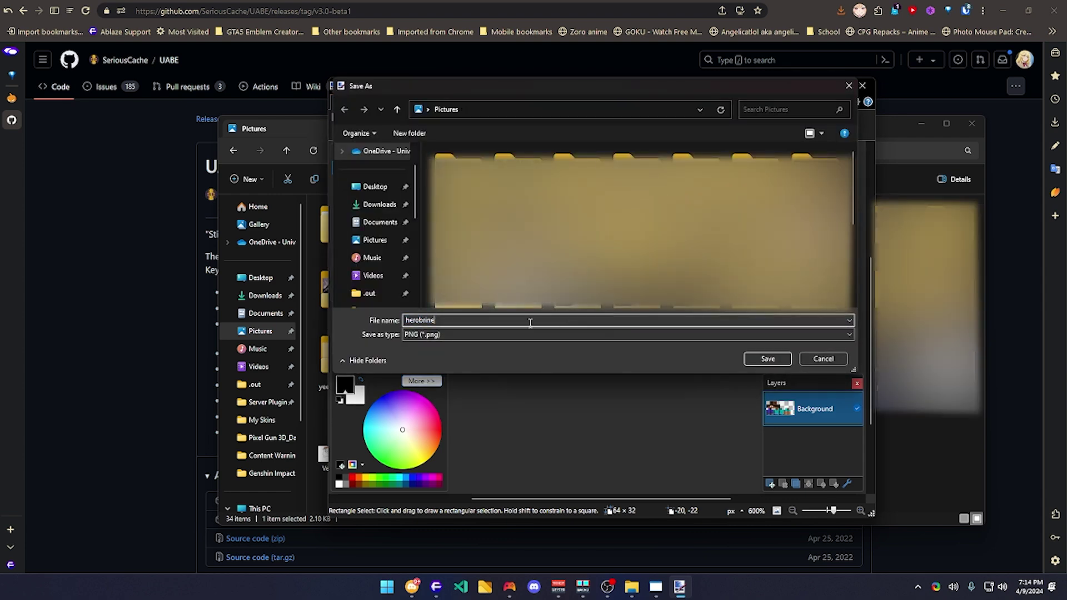
click(768, 359)
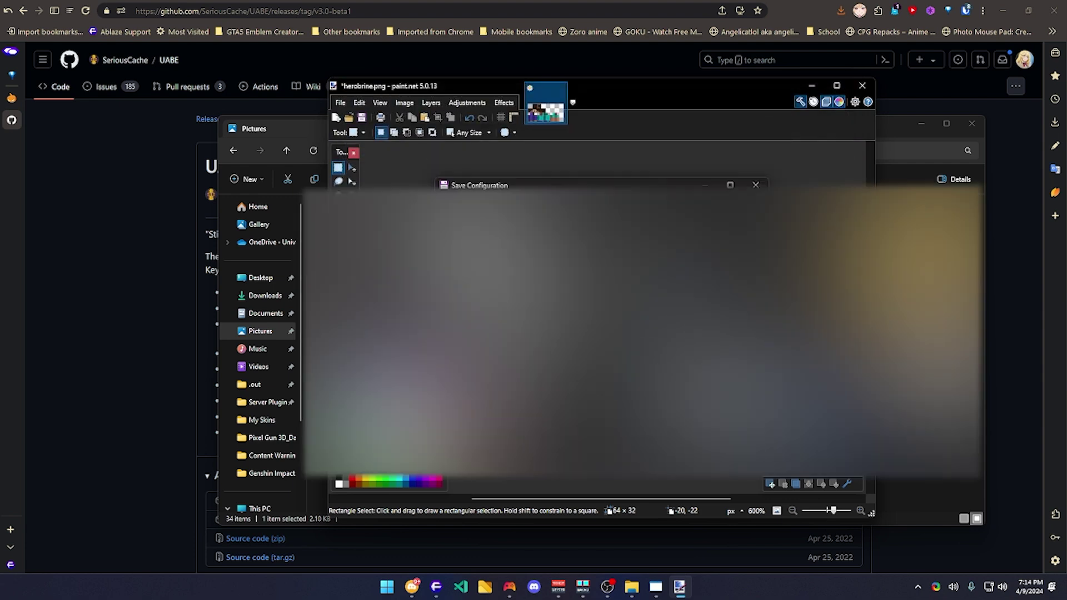
key(Return)
click(812, 86)
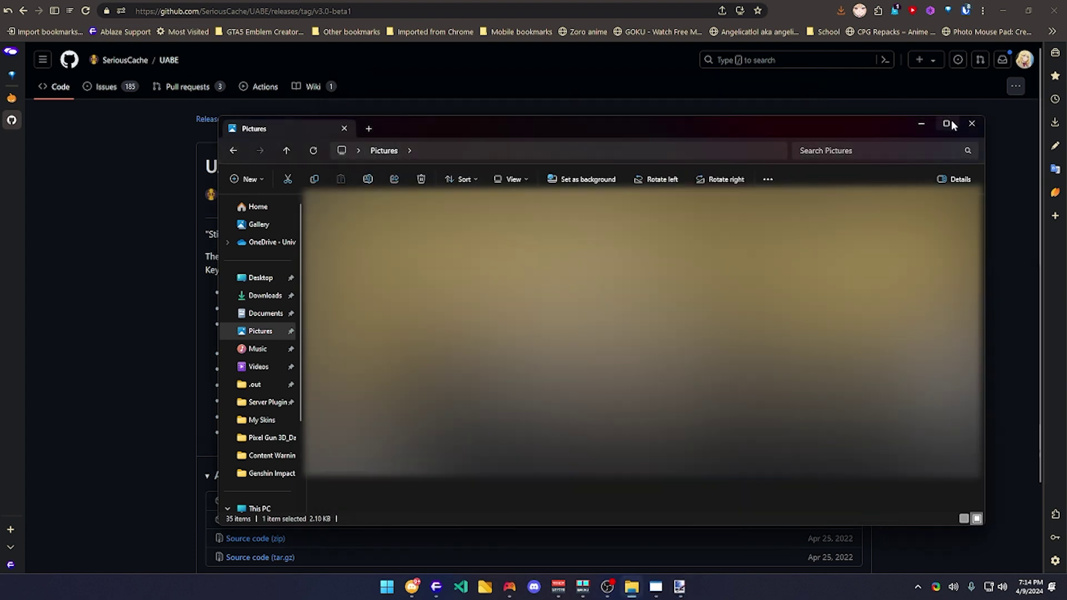
- Browse Pixel Gun 3D's local files from Steam and open the Pixel Gun 3D_Data folder
click(920, 122)
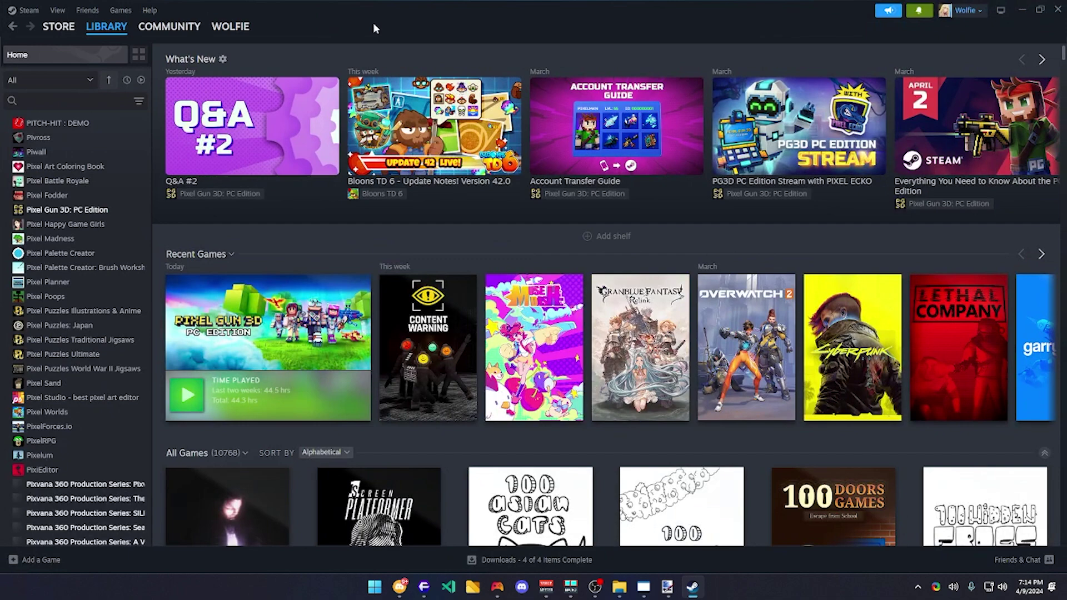
right_click(210, 344)
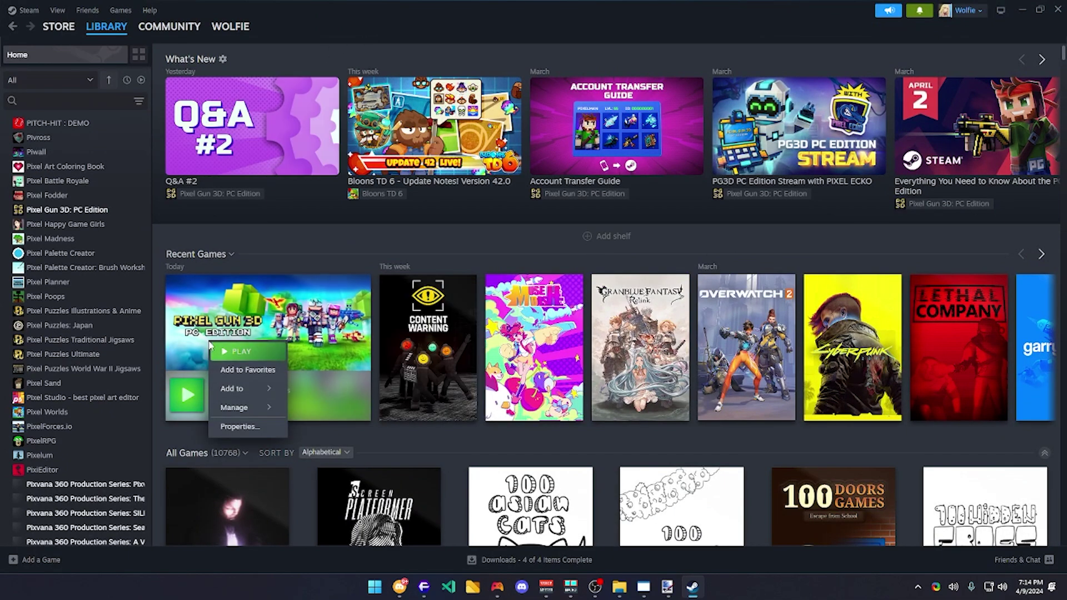
mouse_move(259, 409)
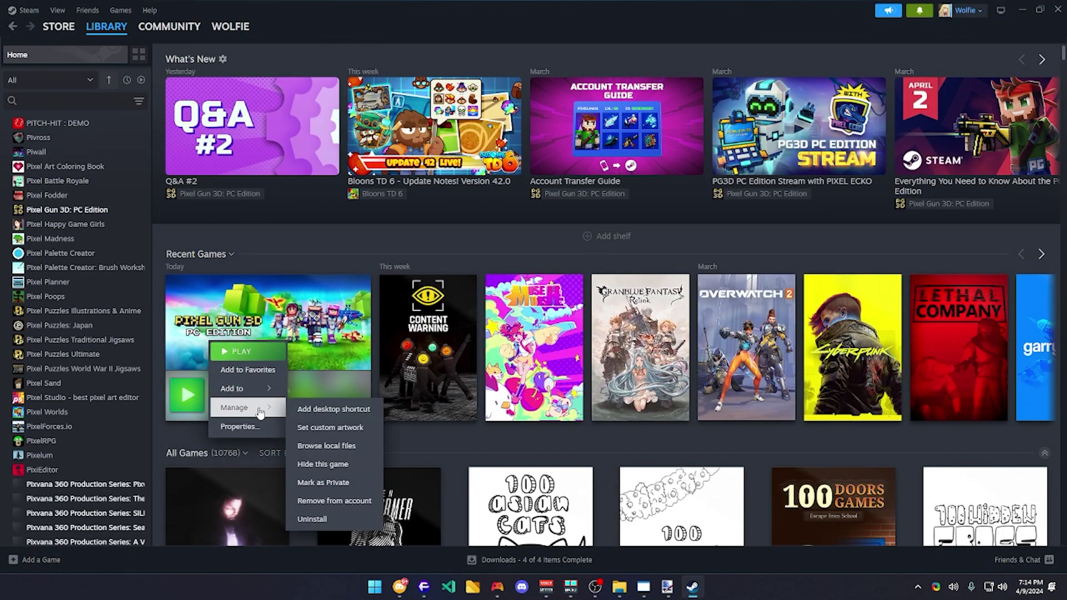
click(328, 446)
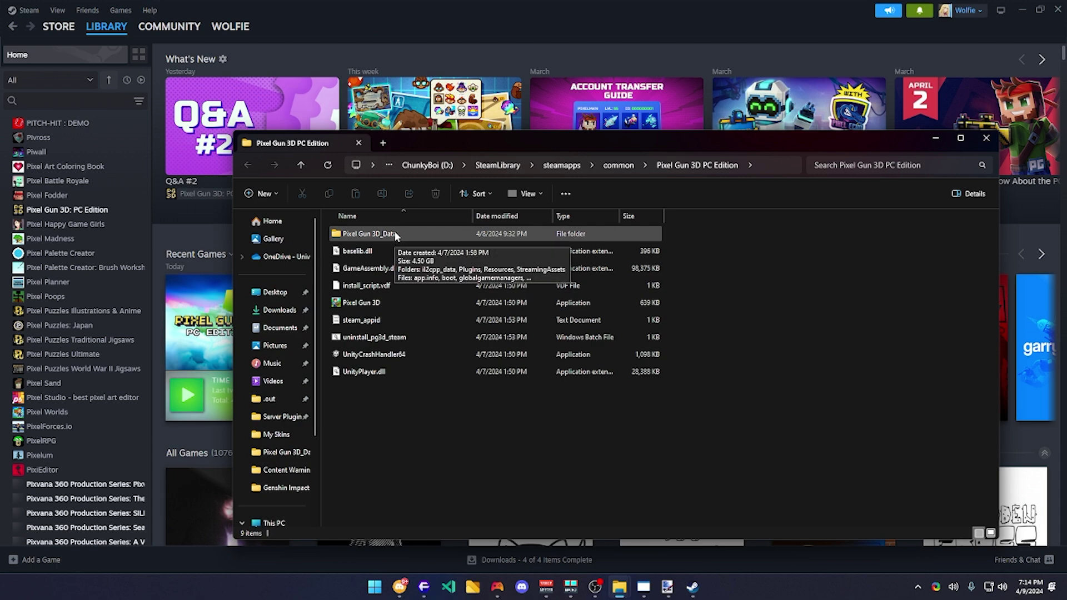
drag(500, 141, 423, 1)
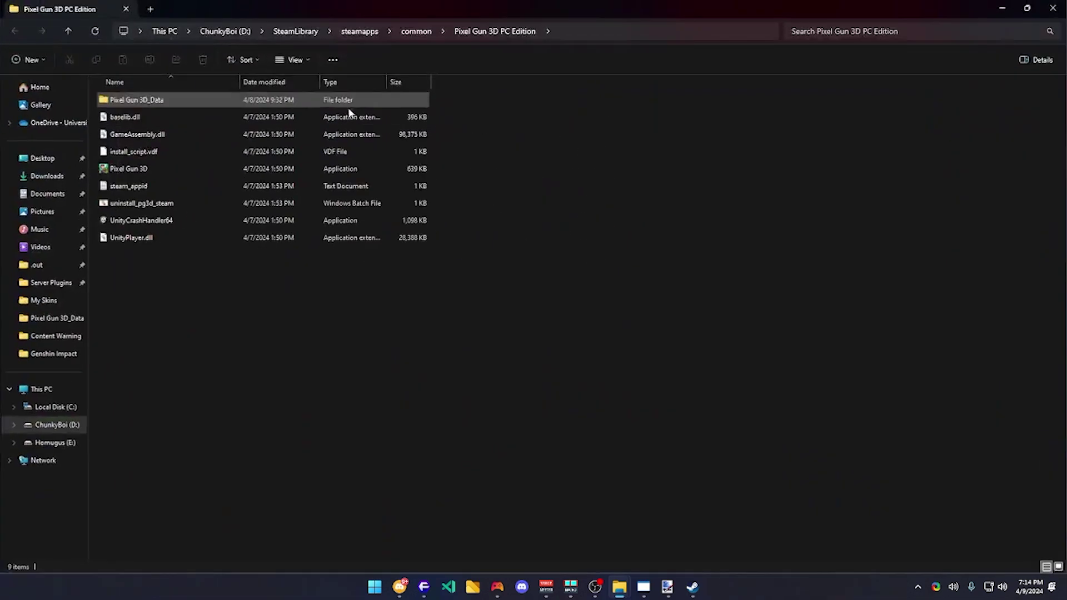
double_click(223, 104)
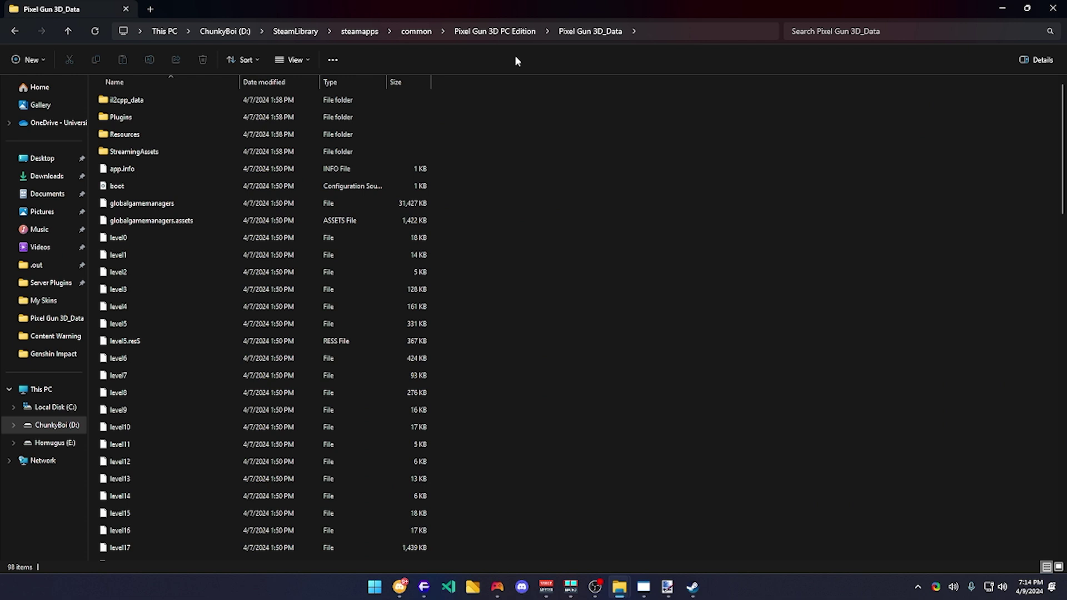
click(661, 28)
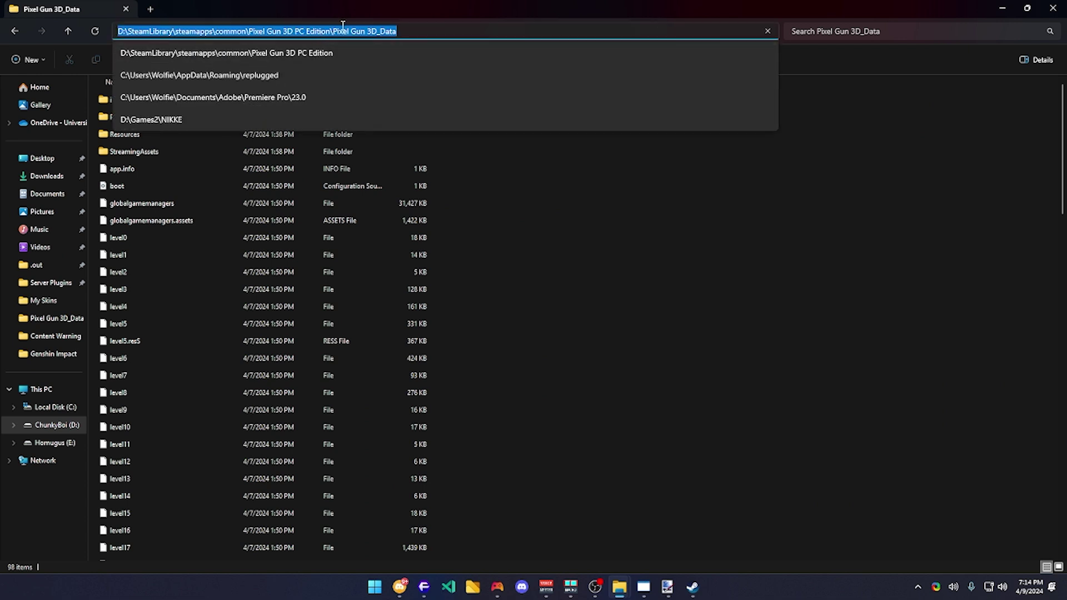
- Restore Asset Bundle Extractor and open resources.assets from Pixel Gun 3D_Data
click(721, 400)
click(644, 587)
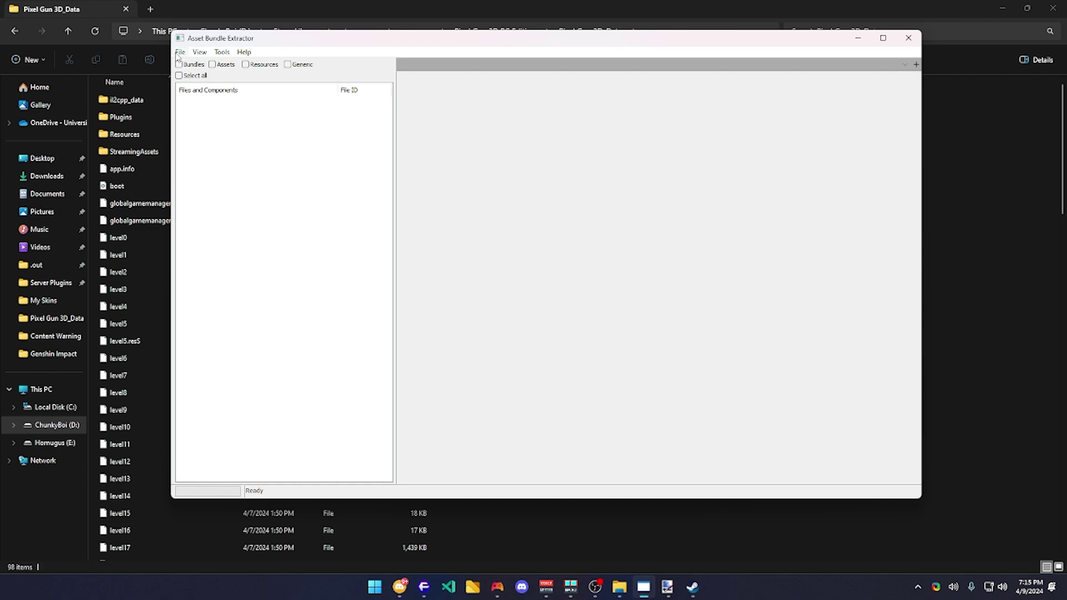
click(179, 53)
click(204, 65)
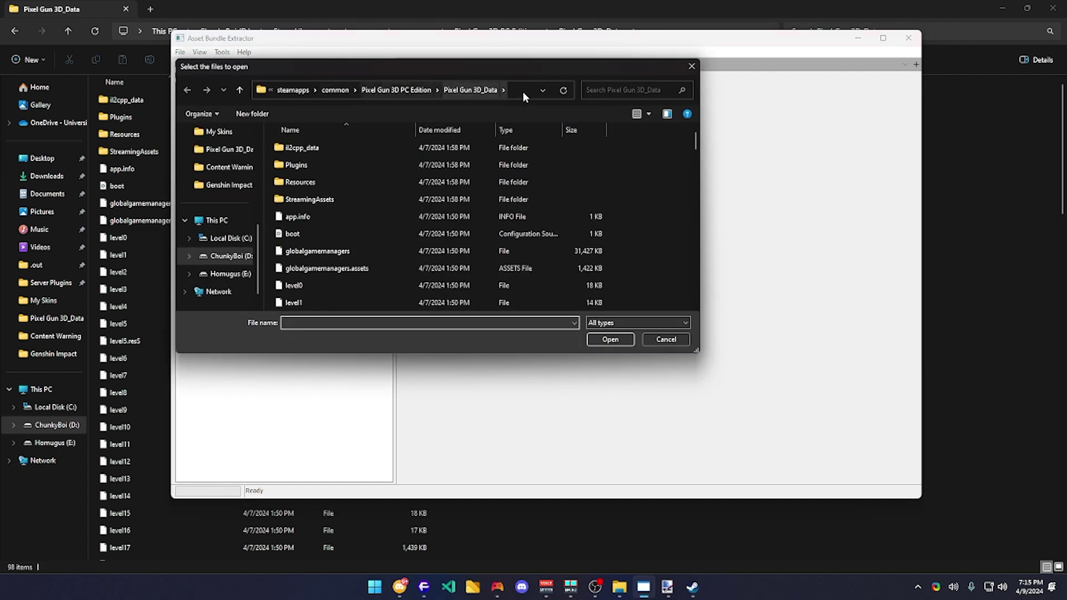
click(528, 88)
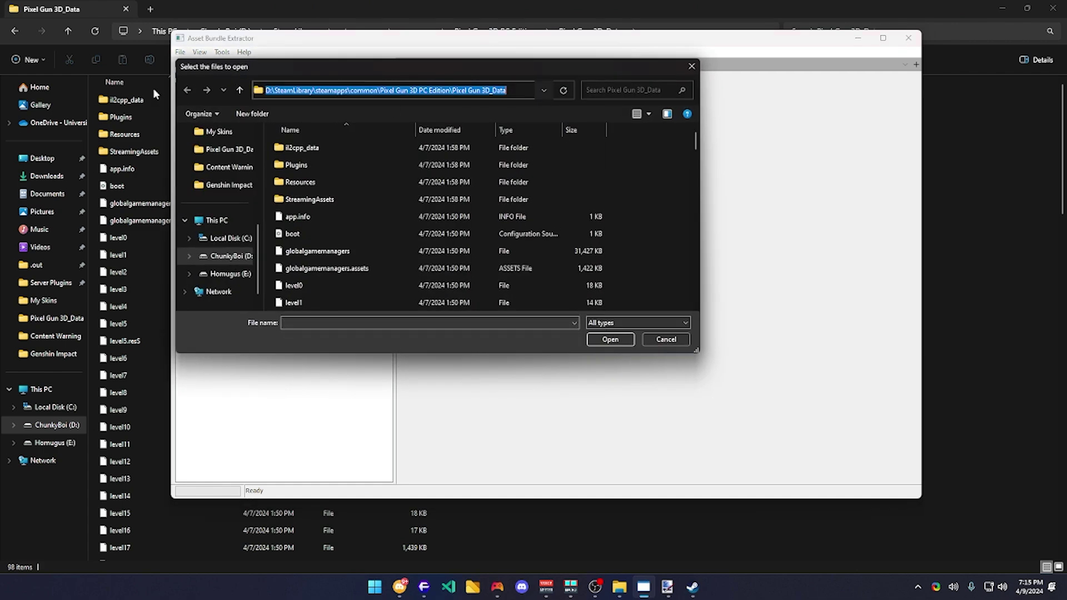
click(524, 105)
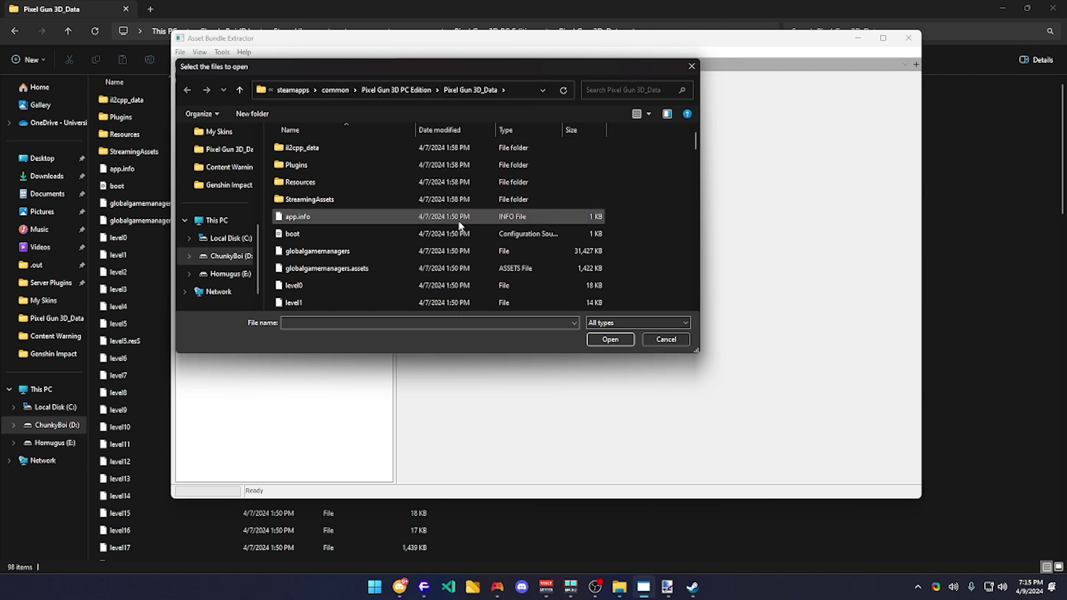
scroll(459, 225, down, 12)
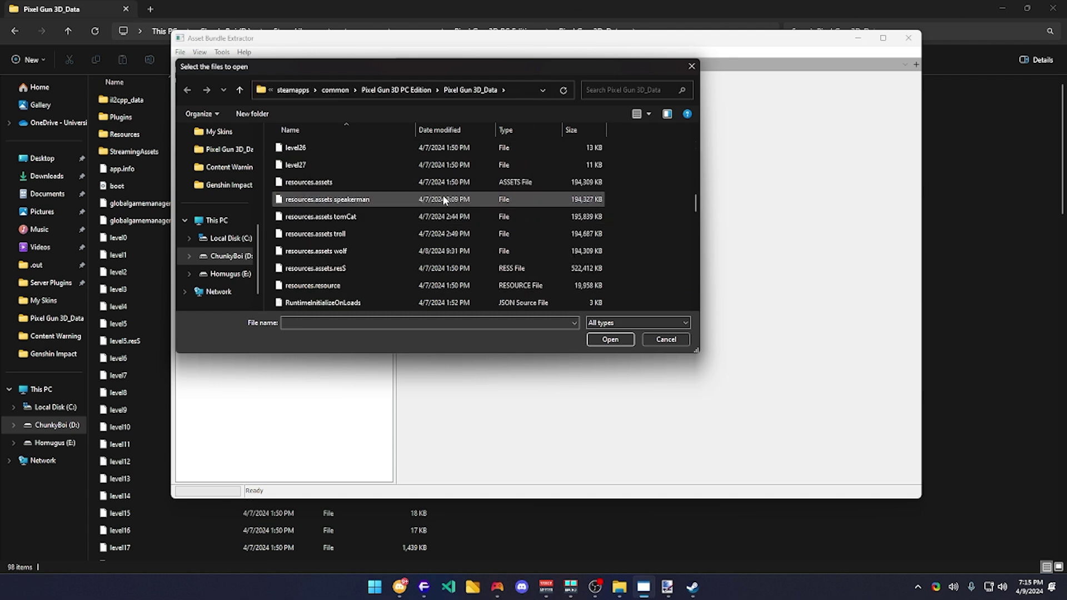
click(416, 183)
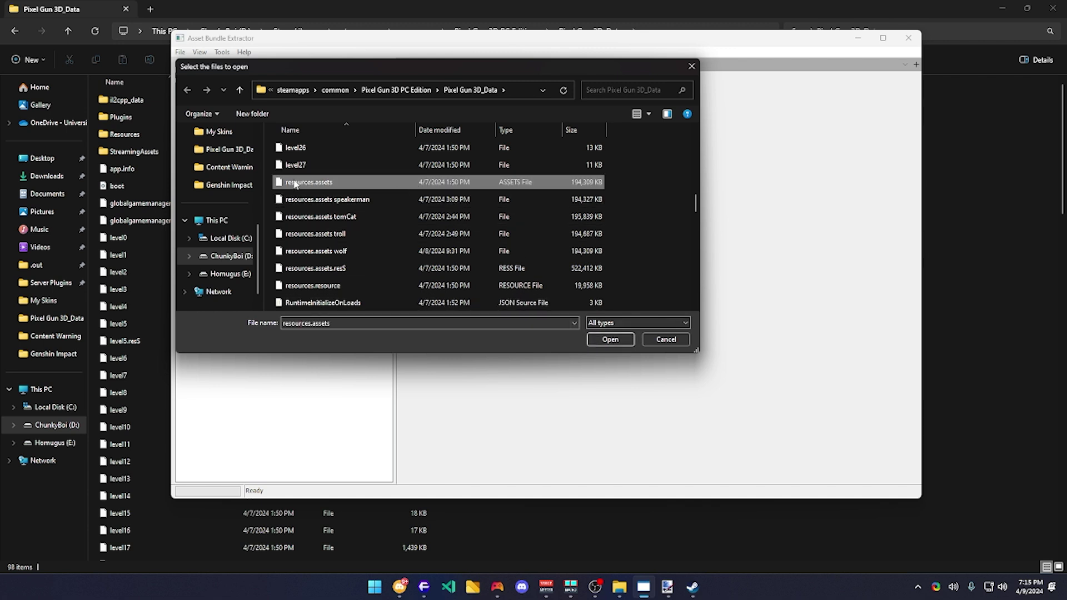
click(610, 339)
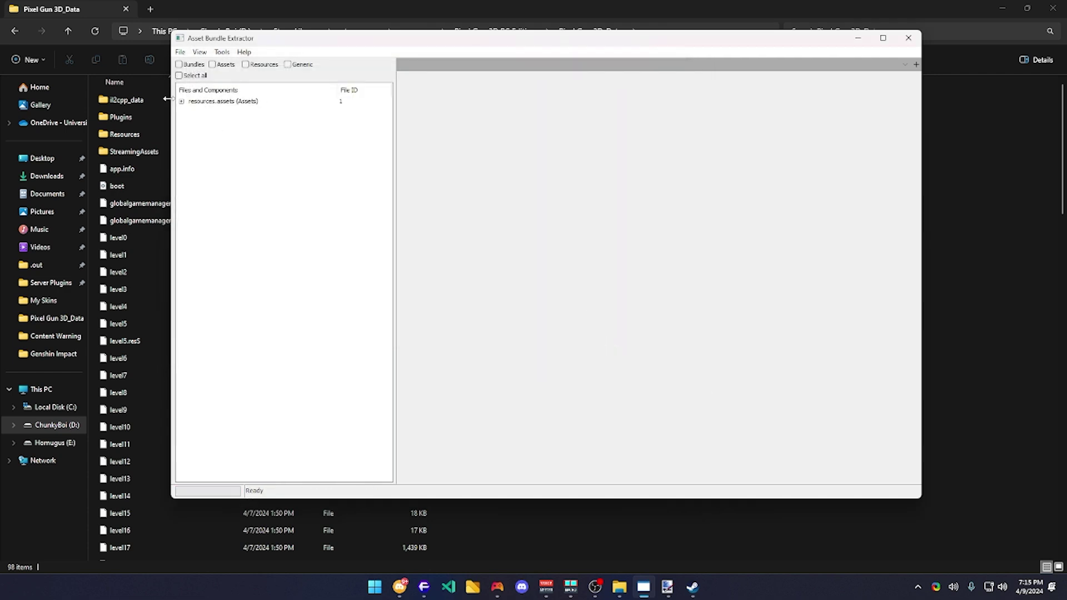
- List all assets in resources.assets and scroll to Texture2D asset 8, Path ID 3765
click(181, 102)
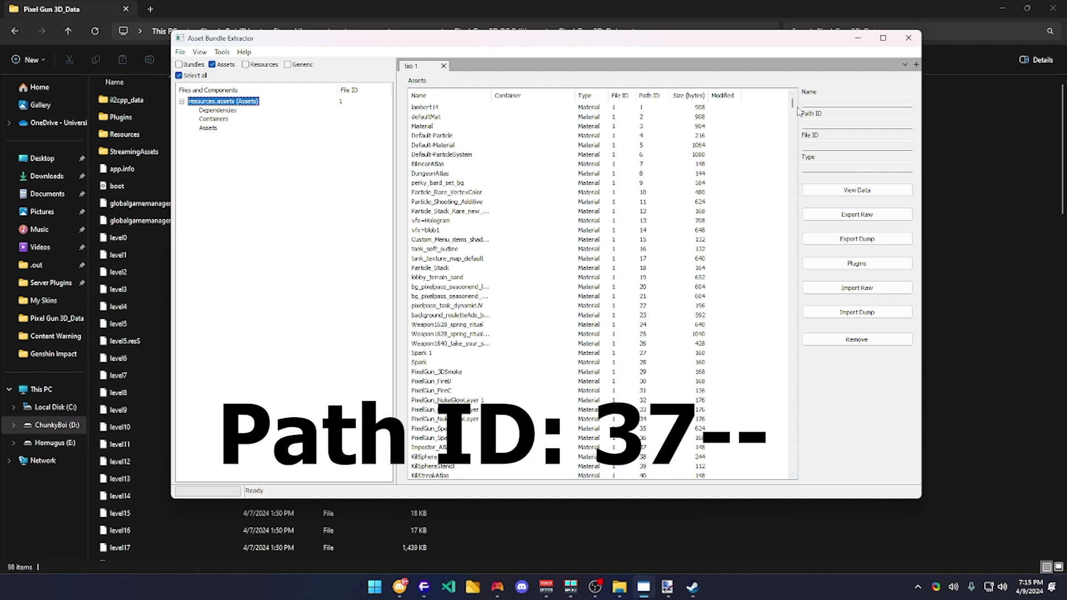
drag(793, 104, 702, 250)
scroll(701, 251, down, 20)
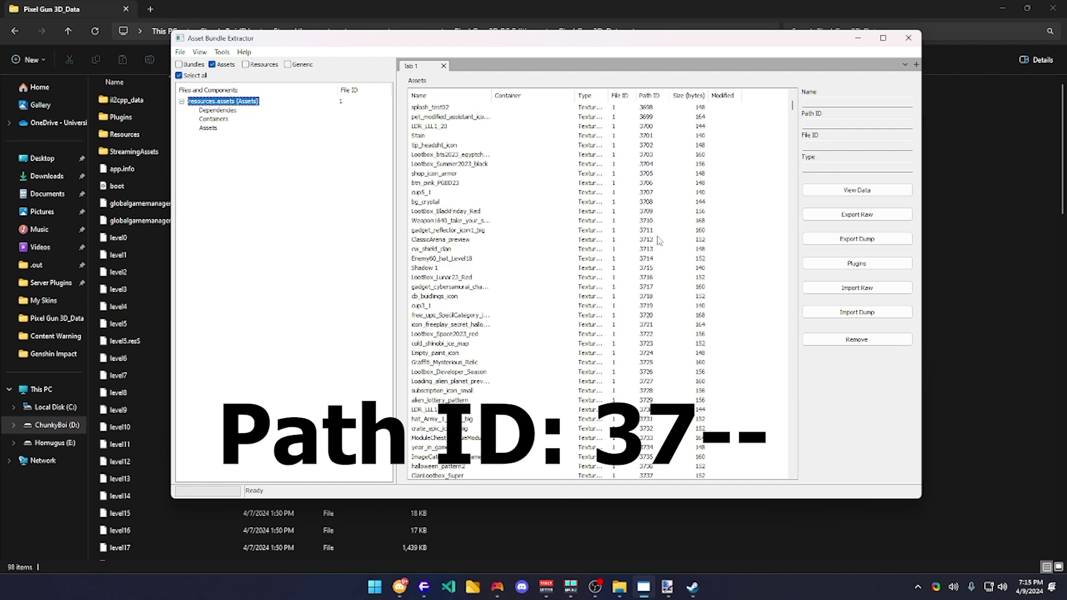
scroll(660, 240, down, 14)
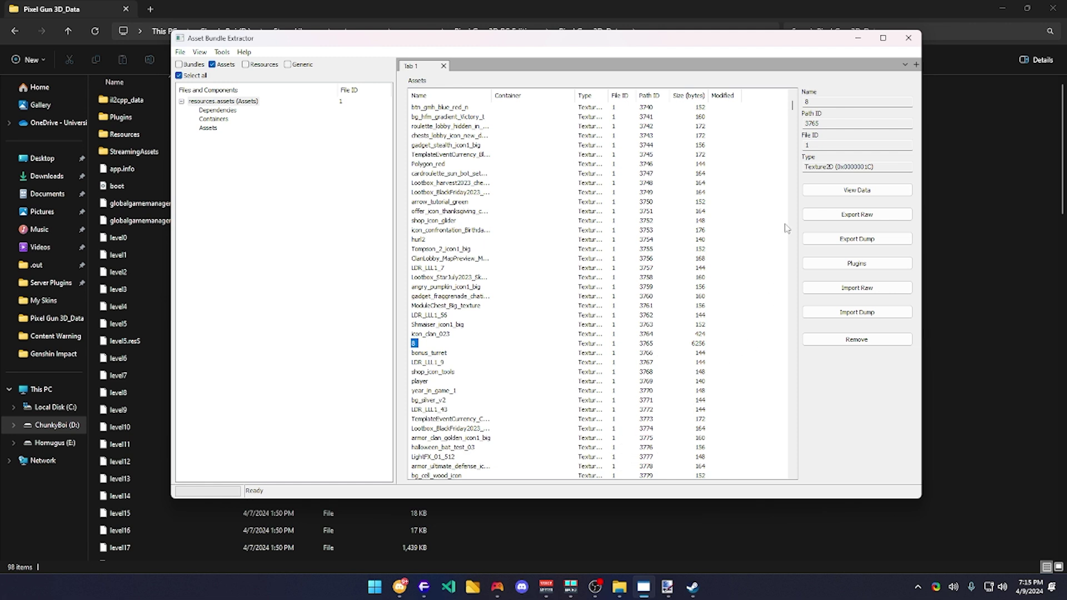
- Through Plugins > Edit, load herobrine2 from Pictures as asset 8's texture and confirm
click(857, 263)
click(861, 299)
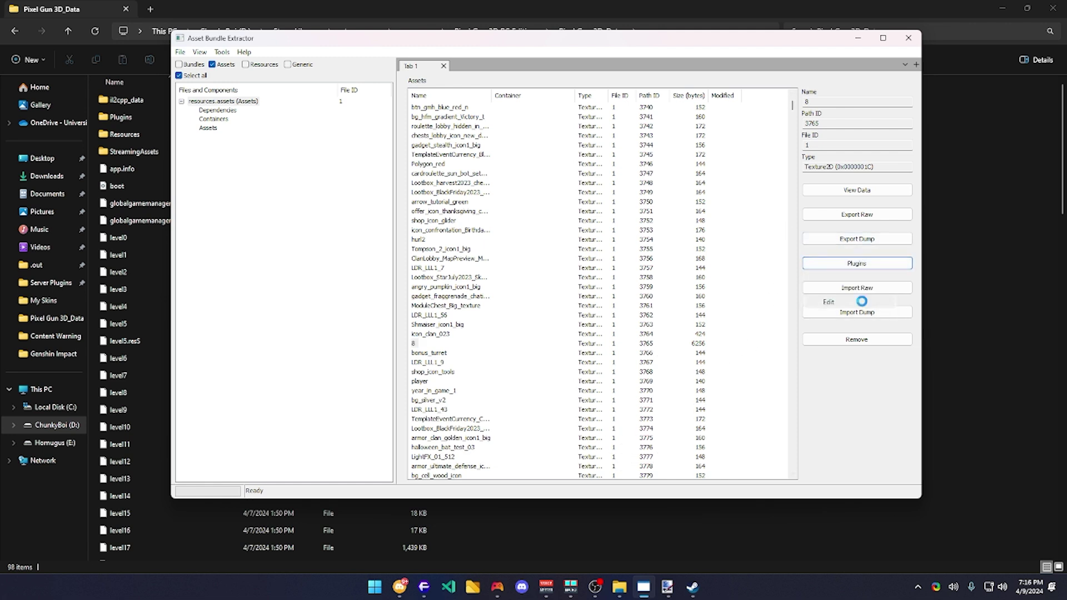
click(284, 253)
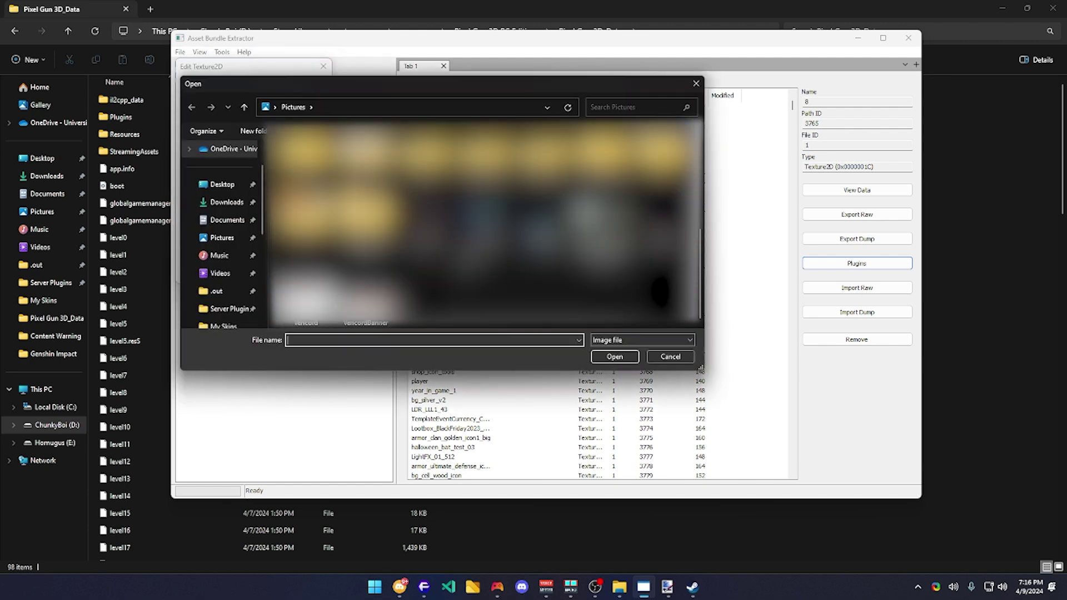
click(541, 218)
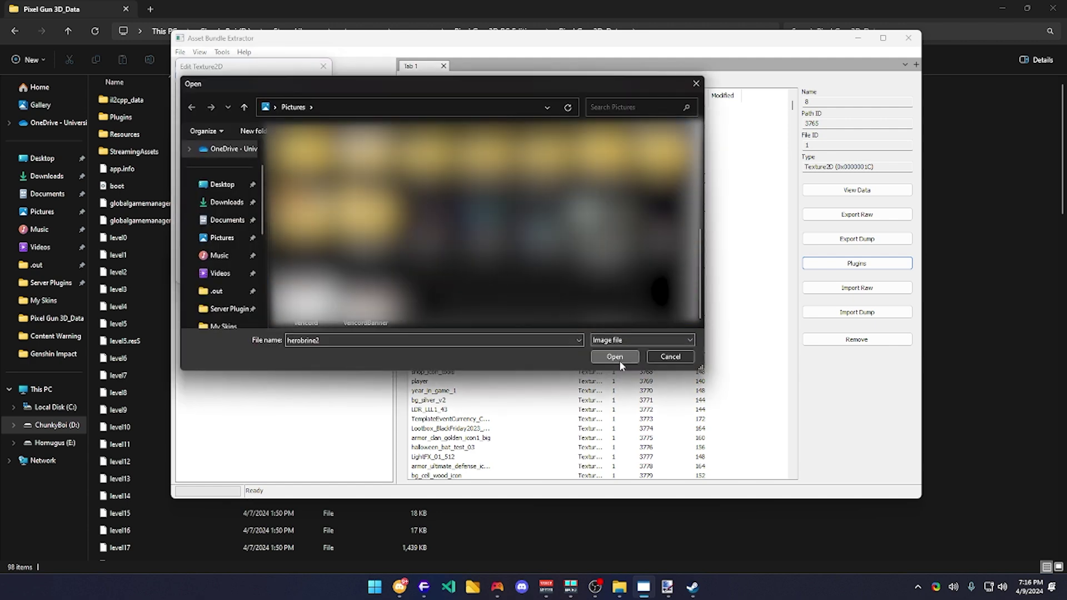
click(616, 356)
click(204, 271)
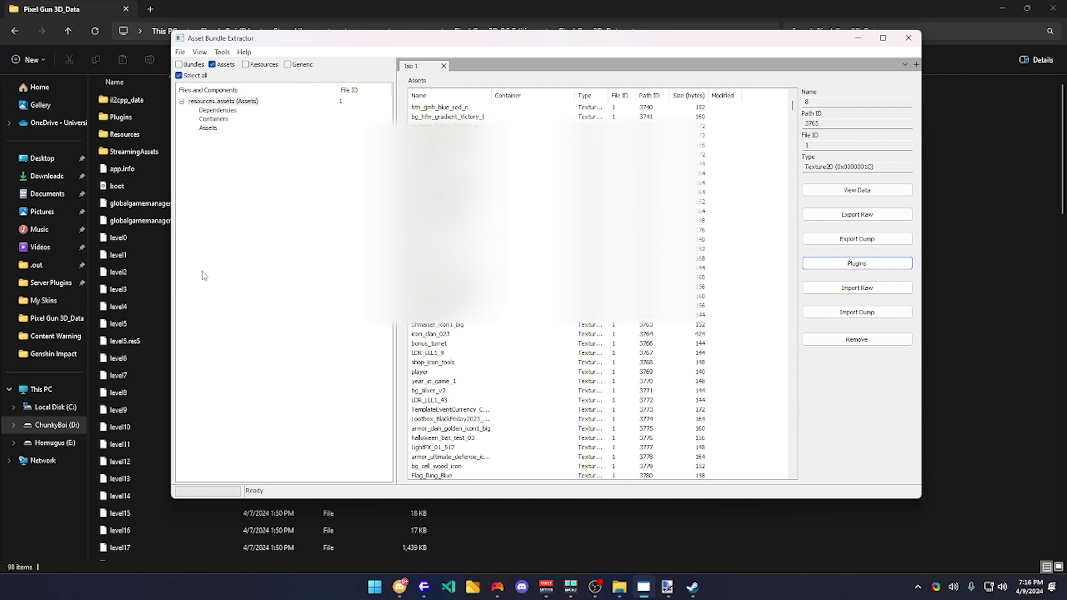
- Apply and save all changes as 'resources.assets herobrine' in Pixel Gun 3D_Data
click(180, 53)
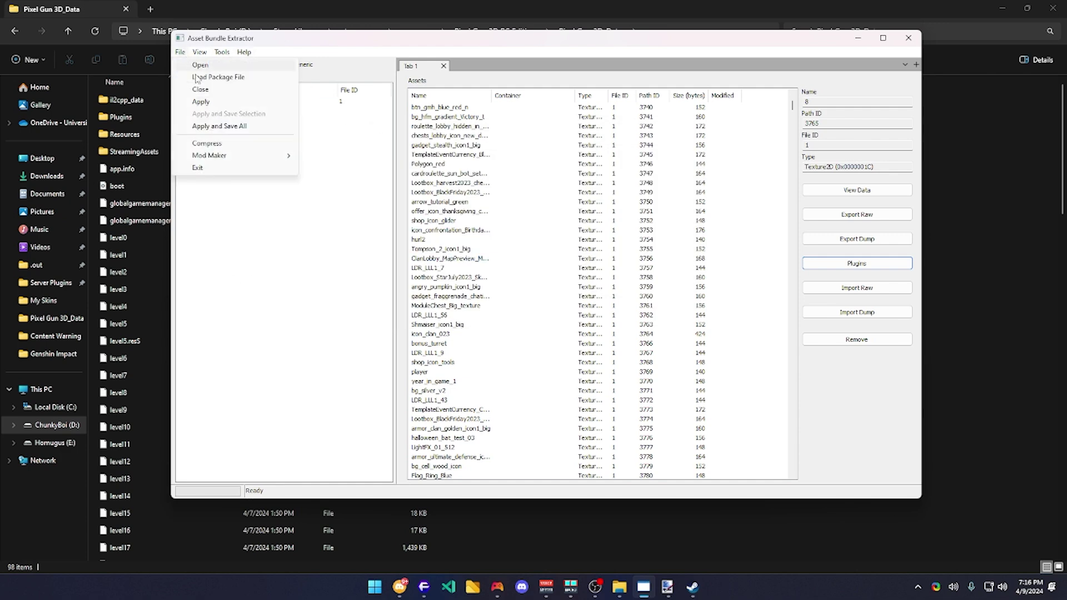
click(222, 126)
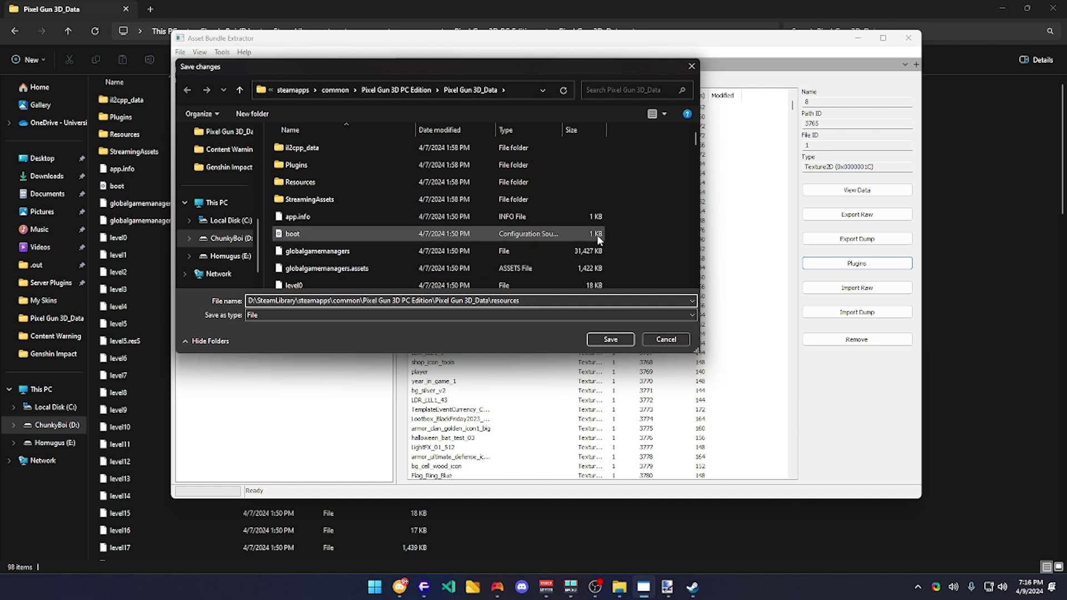
text(.asset)
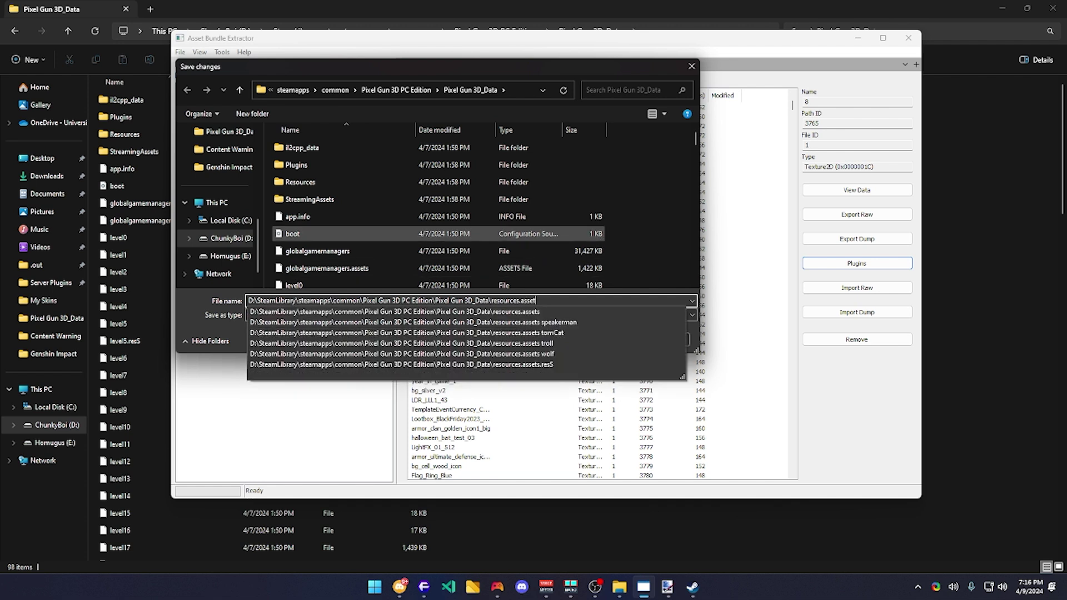
text(s )
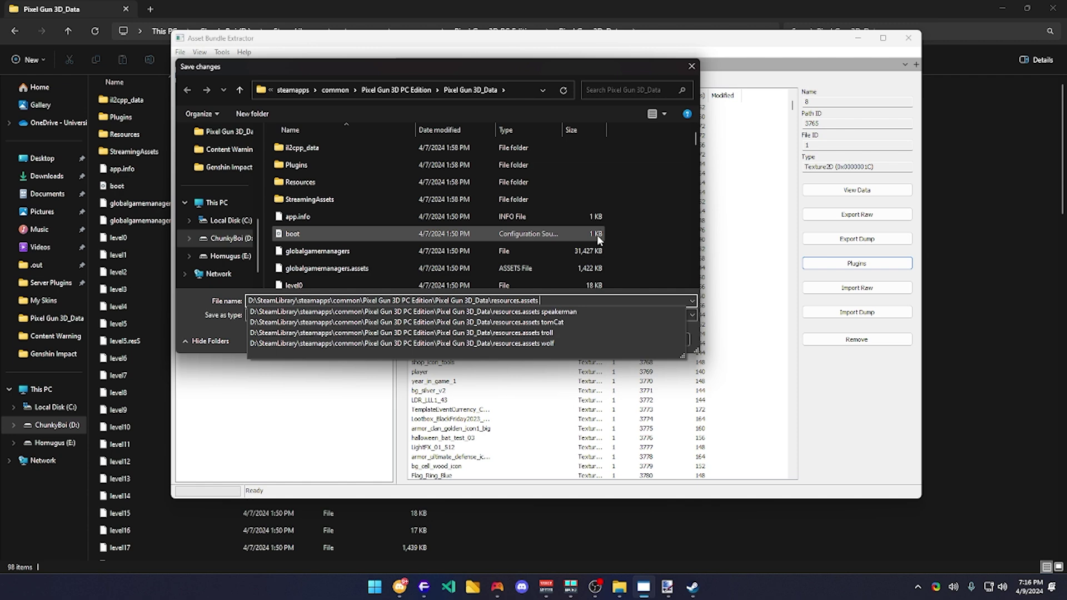
text(herobrine)
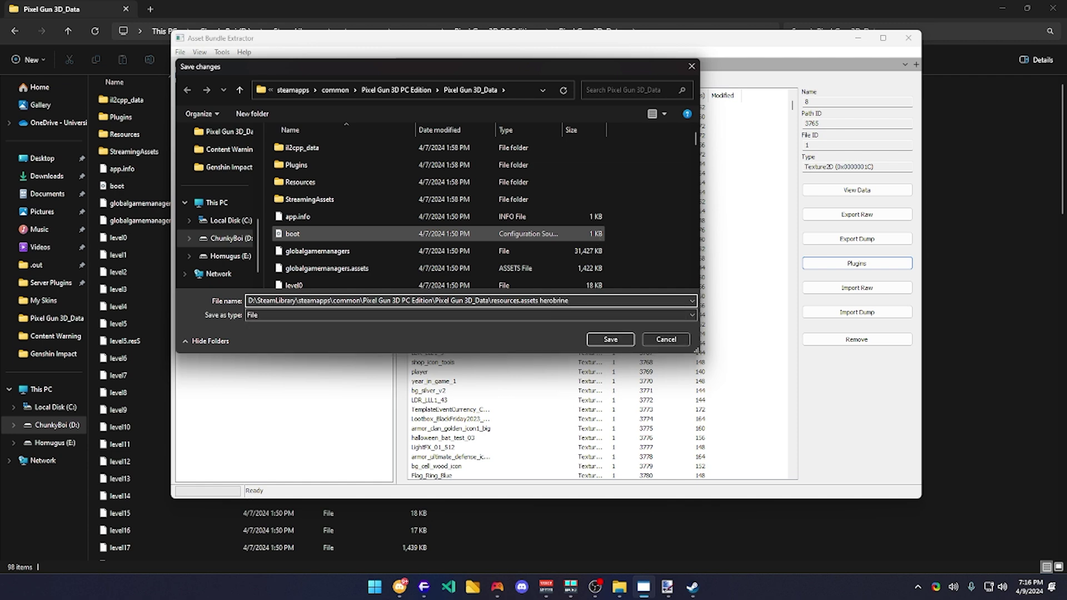
click(610, 339)
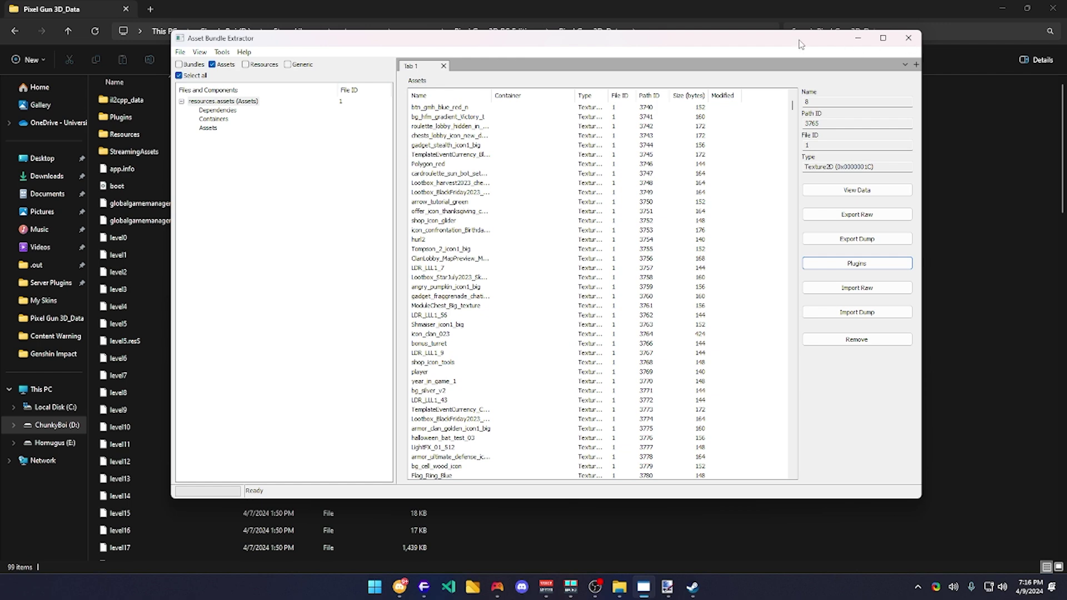
- Rename the original resources.assets to 'resources.assets old', accepting the extension-change warning
click(648, 584)
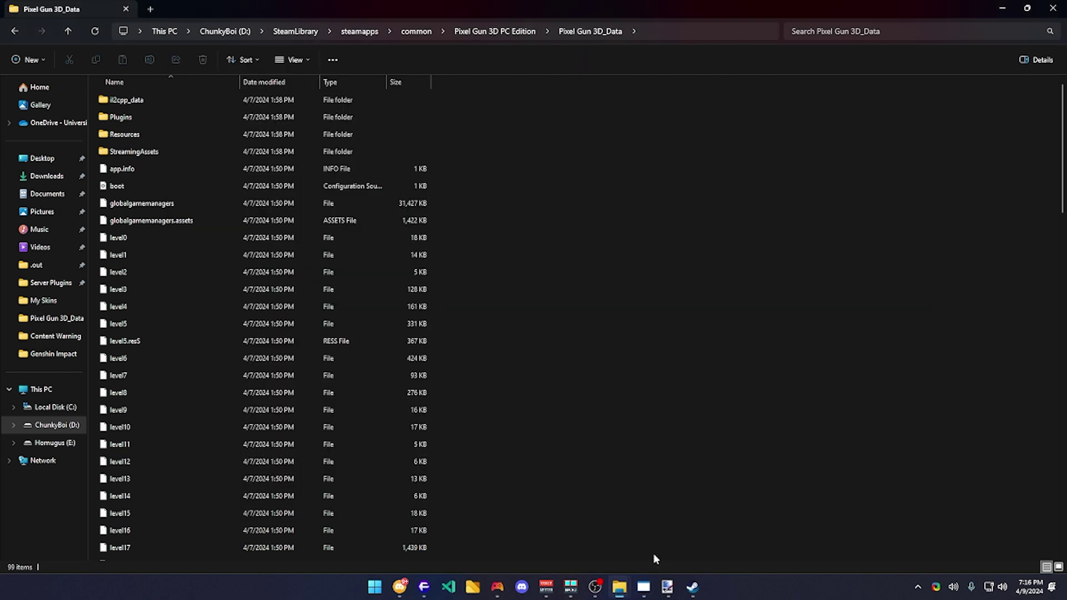
scroll(334, 284, down, 8)
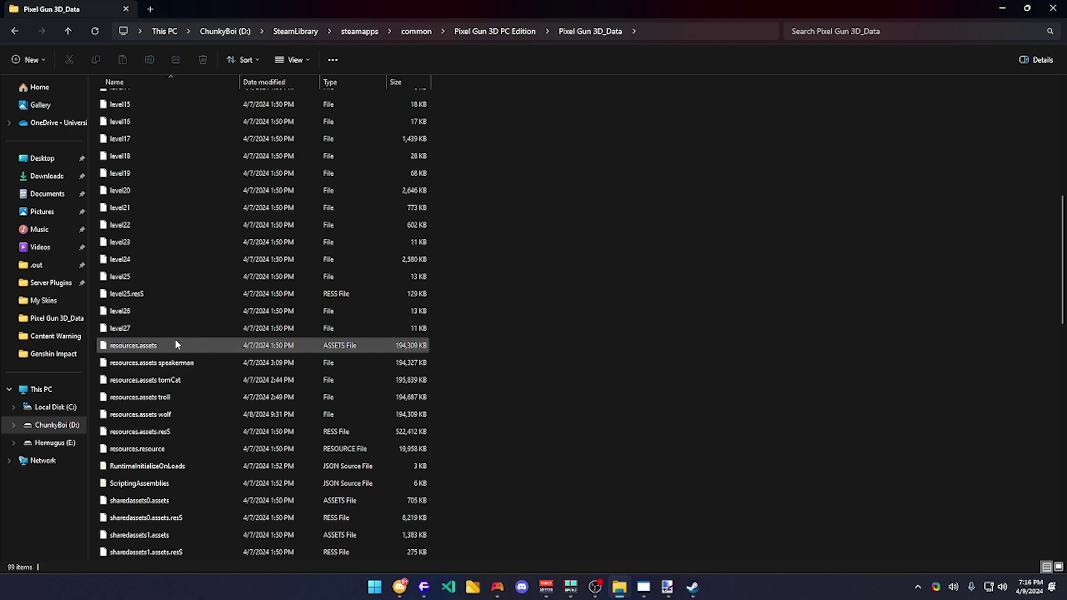
scroll(175, 345, down, 15)
scroll(181, 349, down, 2)
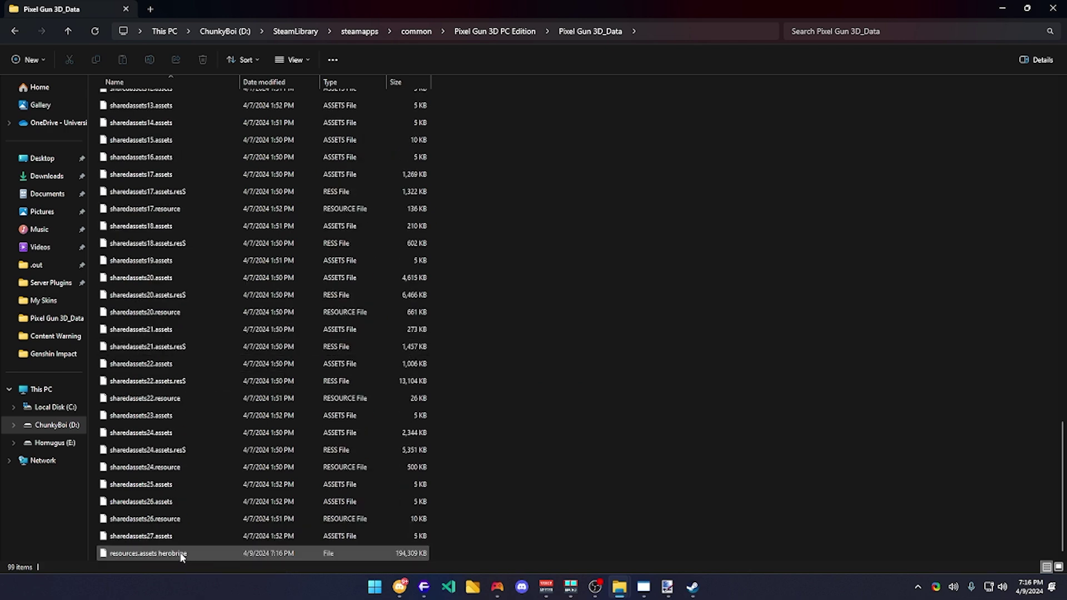
scroll(189, 465, up, 16)
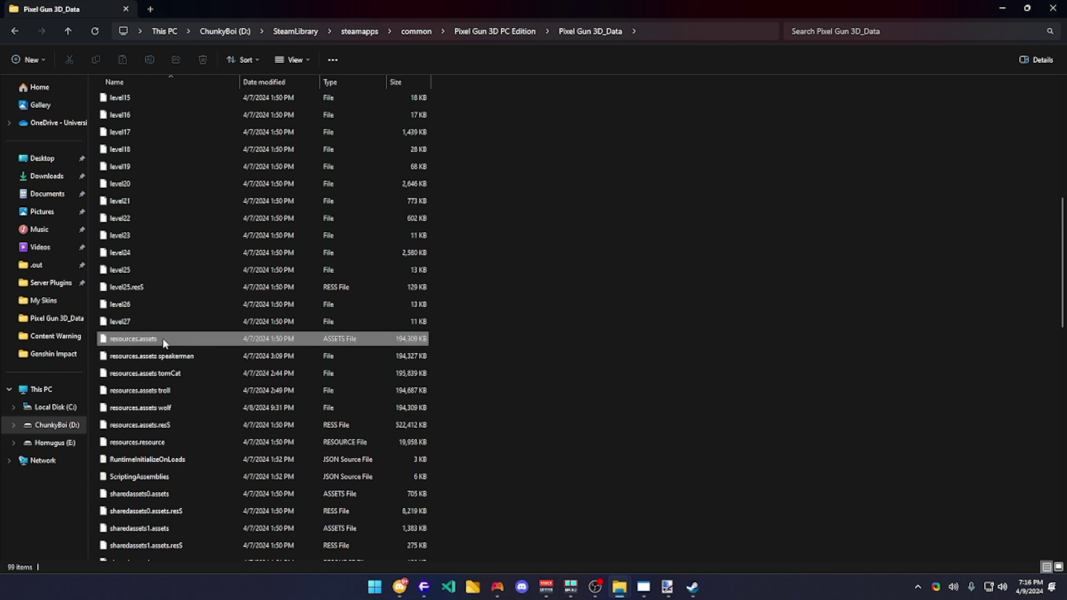
right_click(162, 339)
click(221, 352)
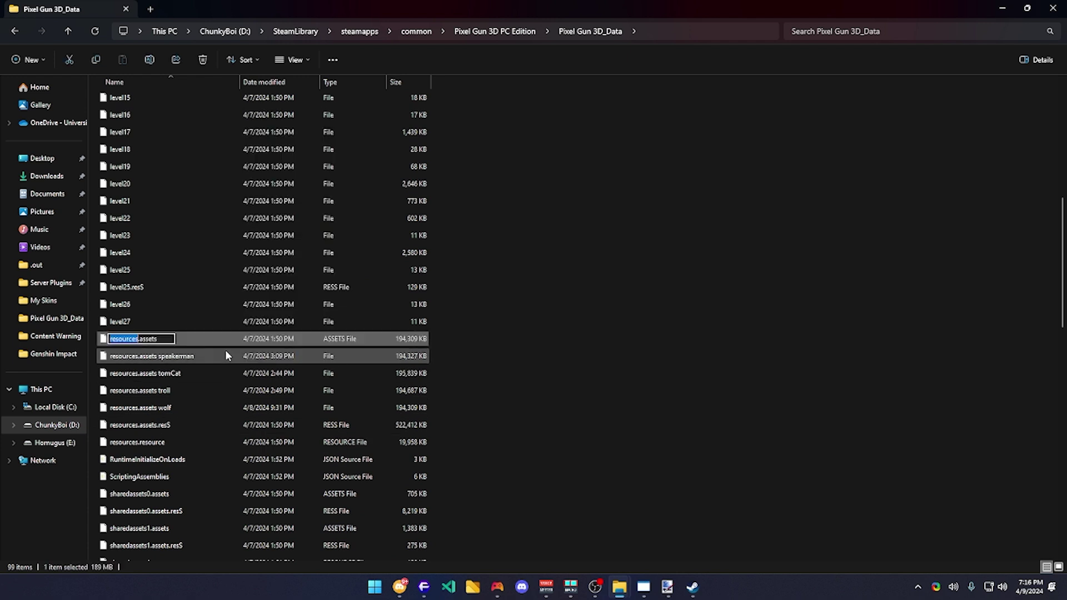
click(172, 339)
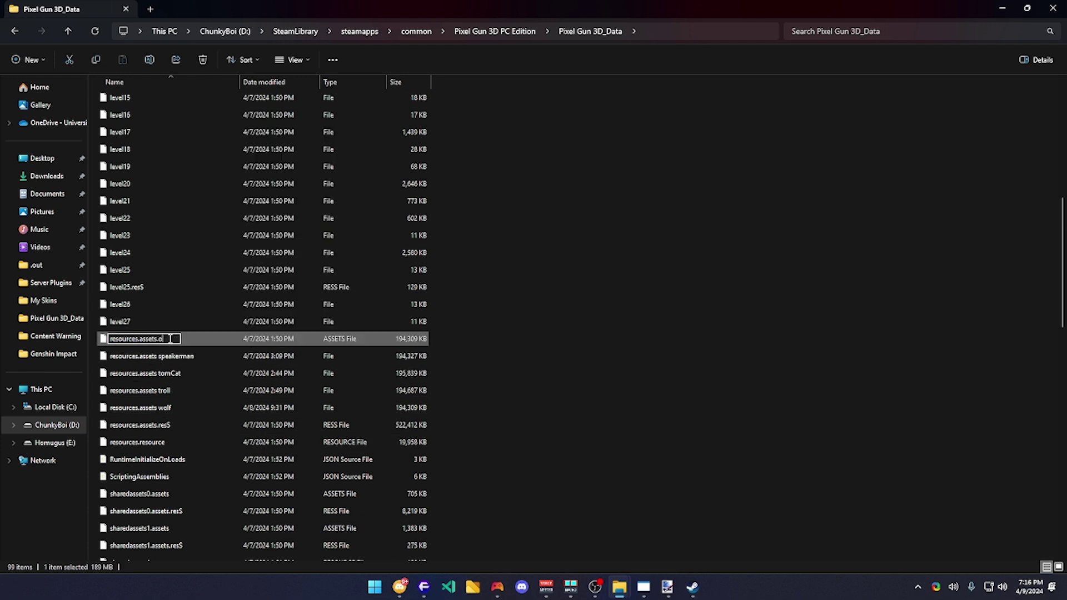
text(.old)
key(backslash)
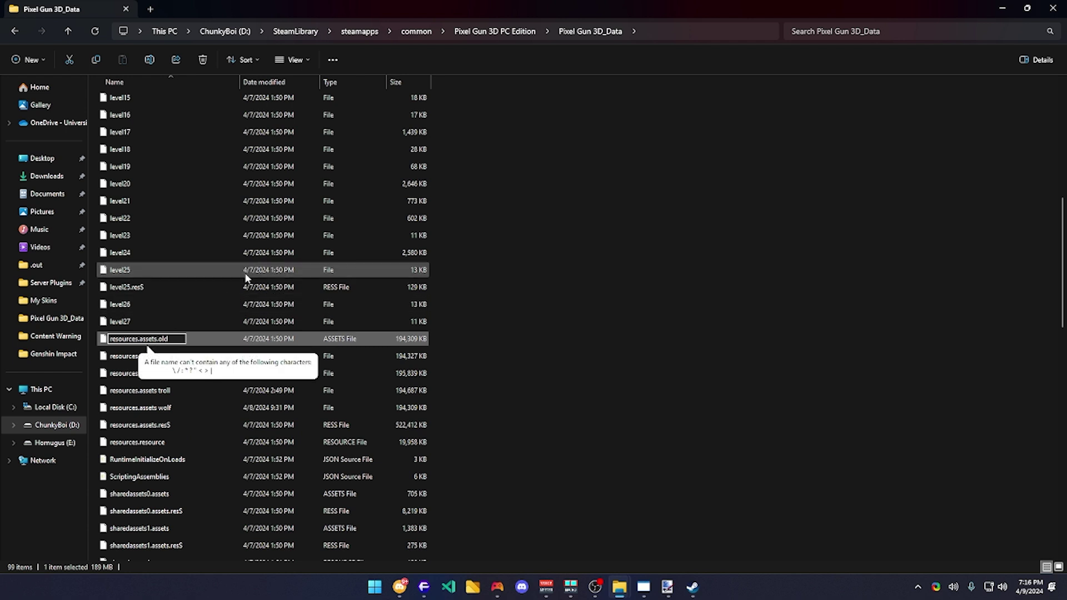
key(Return)
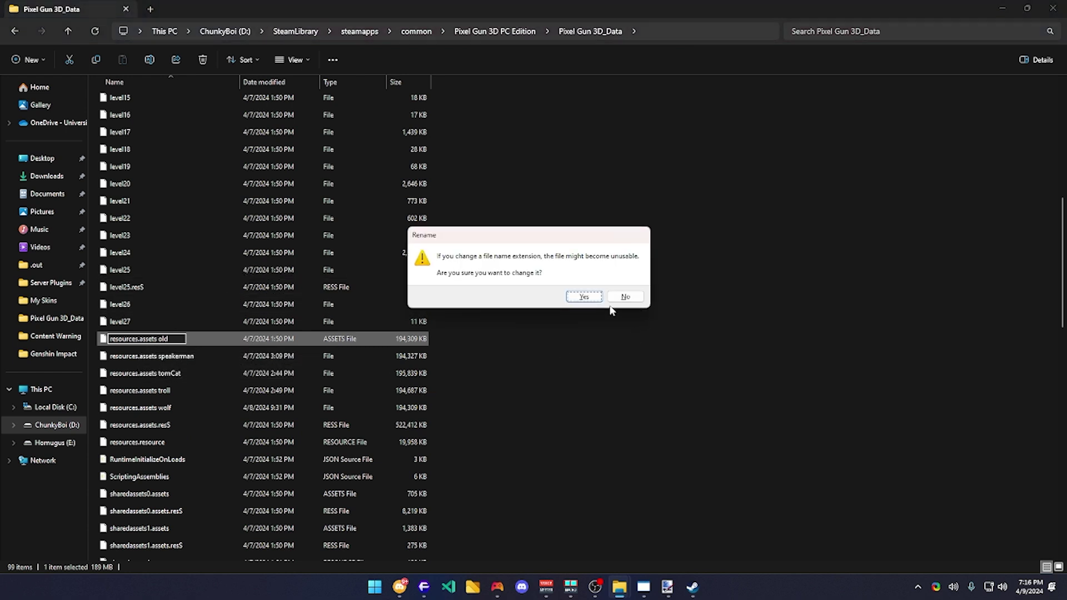
click(583, 296)
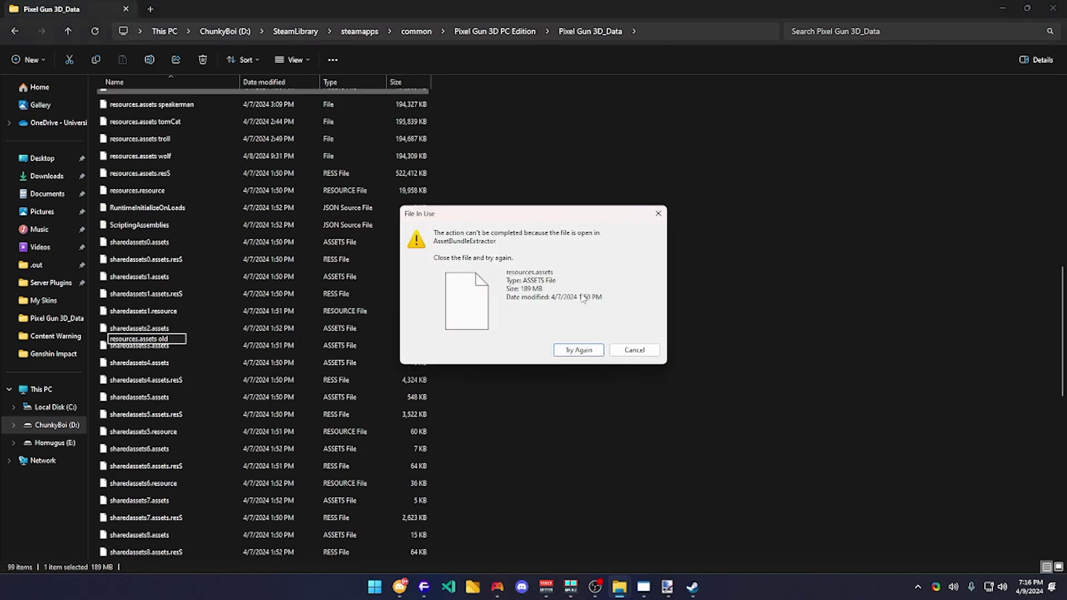
- Close Asset Bundle Extractor to free the file, then retry the rename
mouse_move(644, 589)
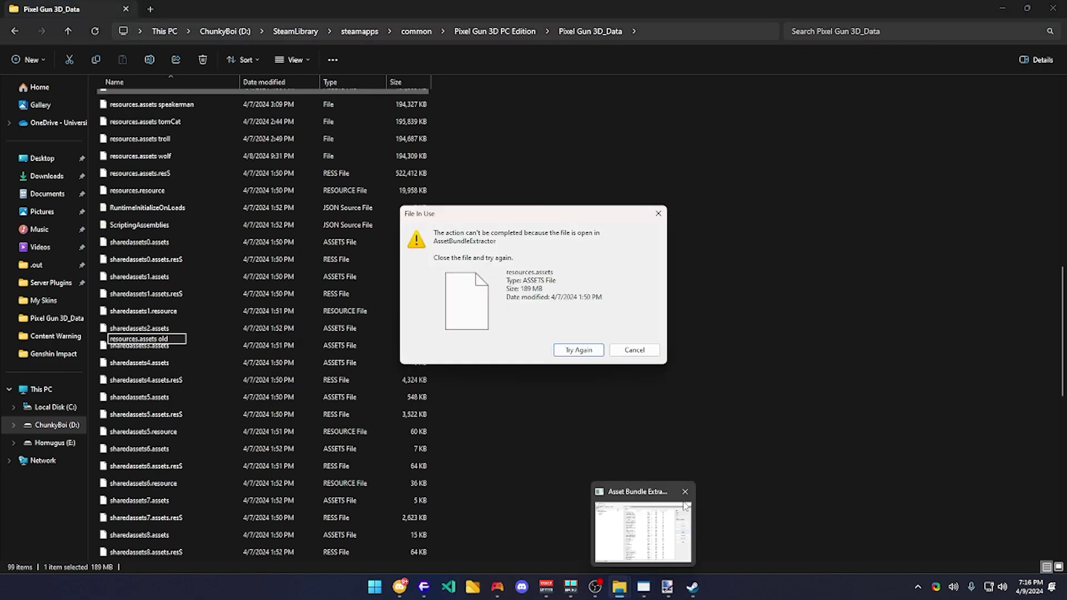
click(685, 489)
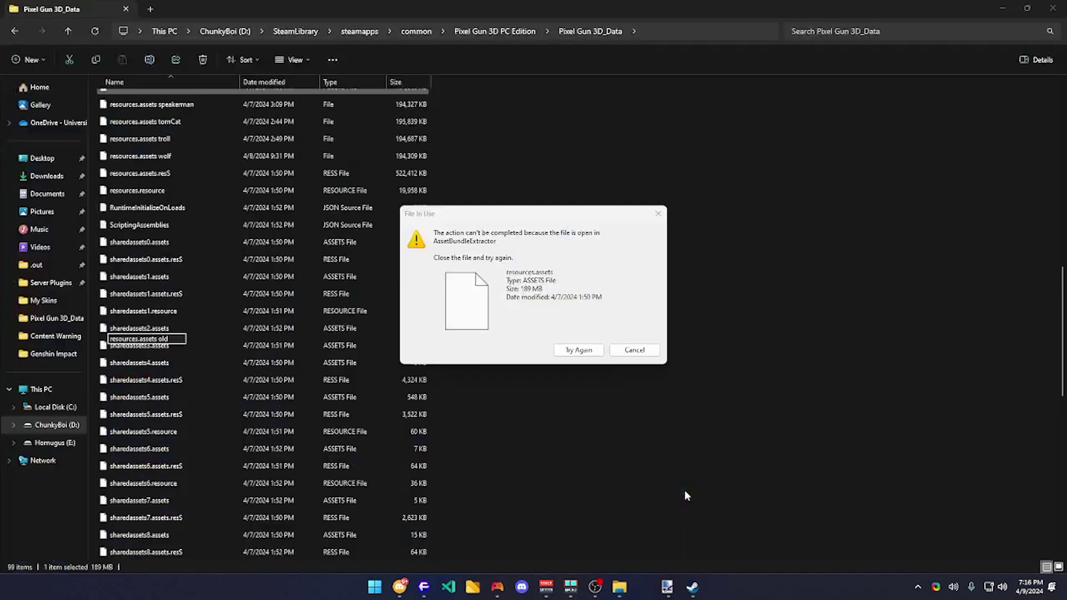
click(579, 351)
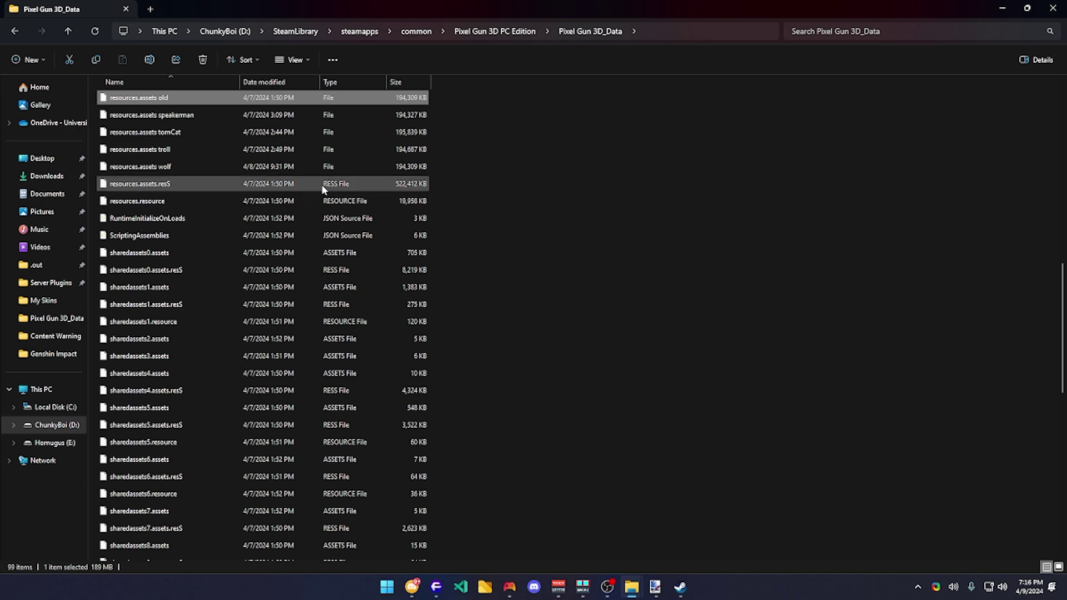
- Rename 'resources.assets herobrine' to 'resources.assets' and bring the Steam library forward
scroll(177, 106, down, 13)
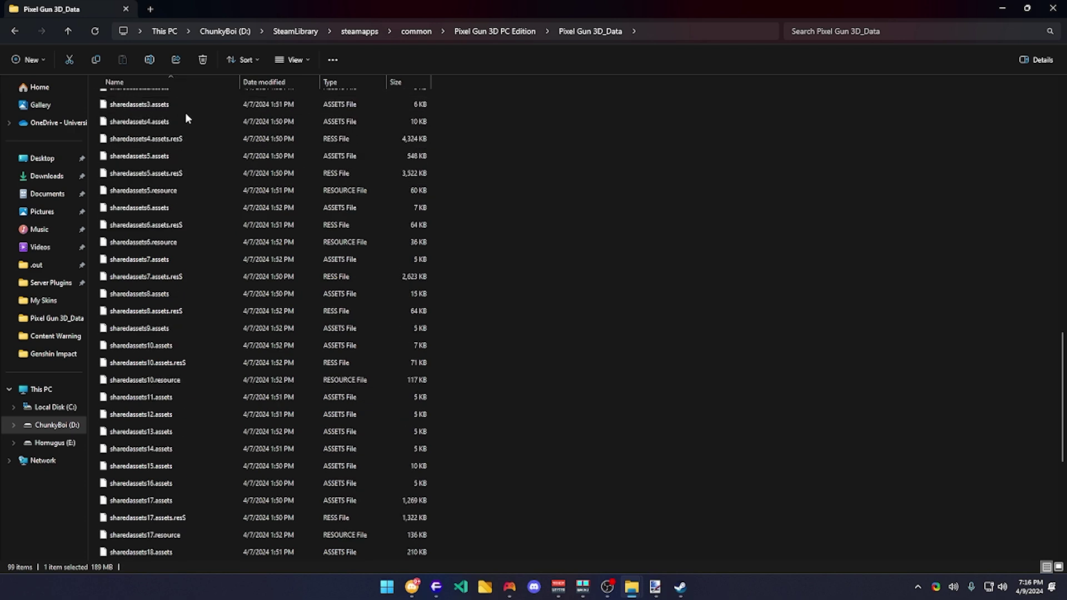
click(180, 553)
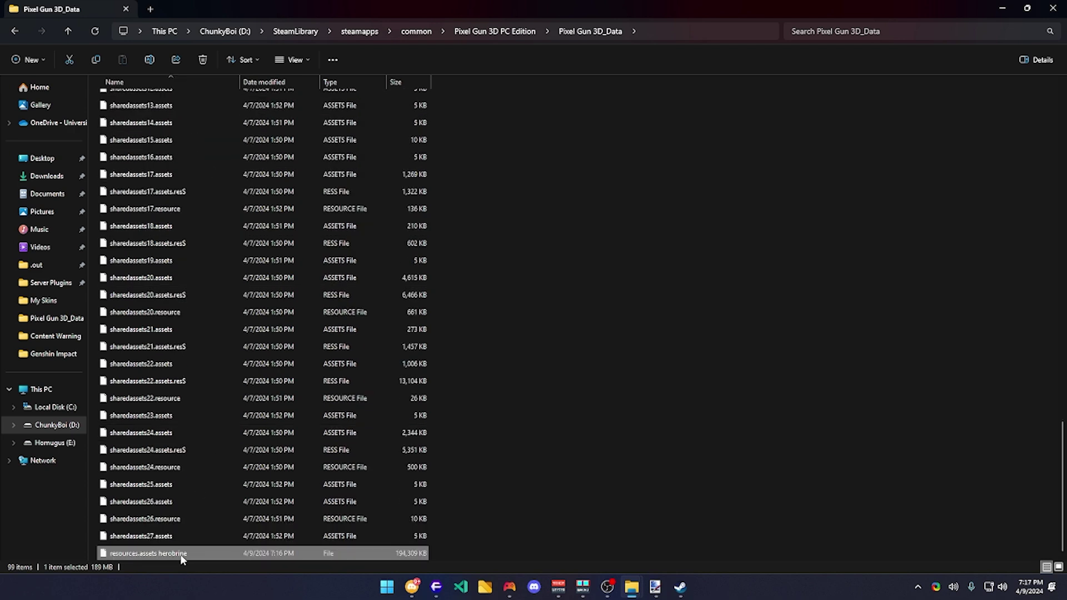
right_click(181, 553)
click(238, 542)
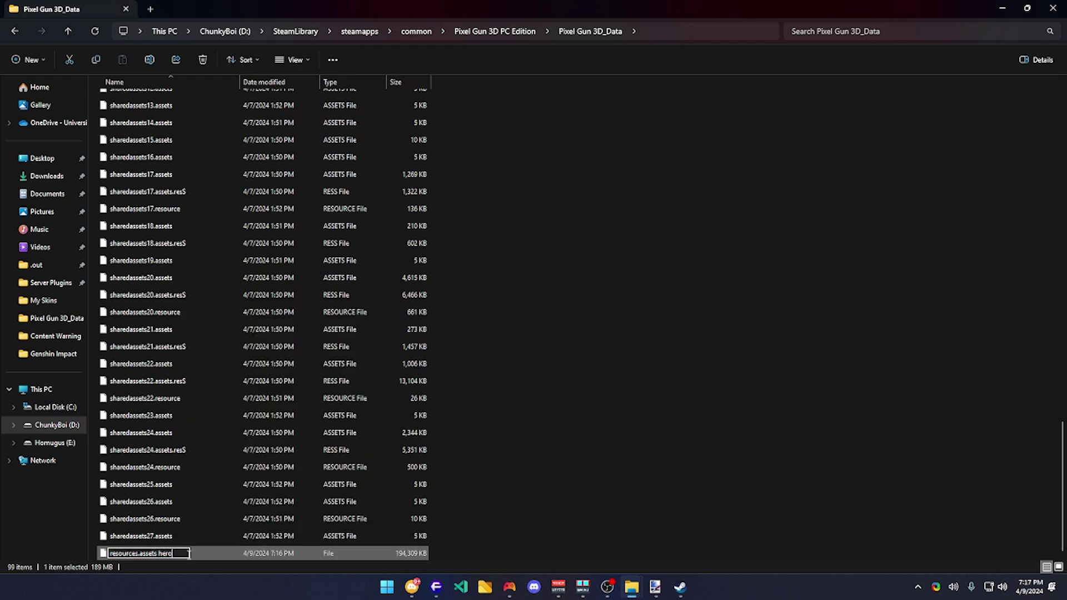
key(BackSpace)
key(BackSpace)
key(Return)
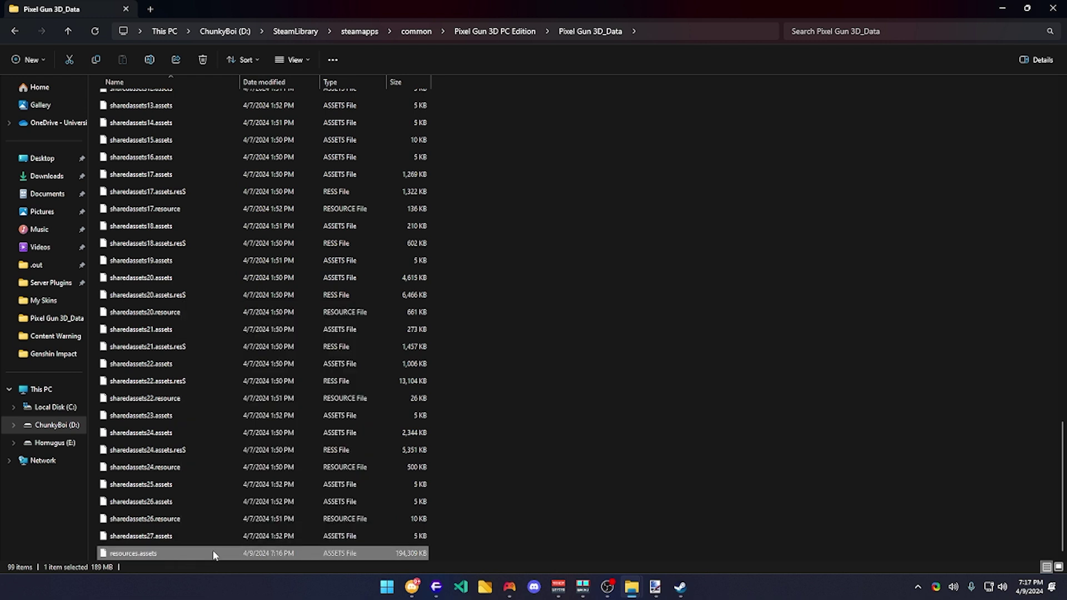
click(679, 587)
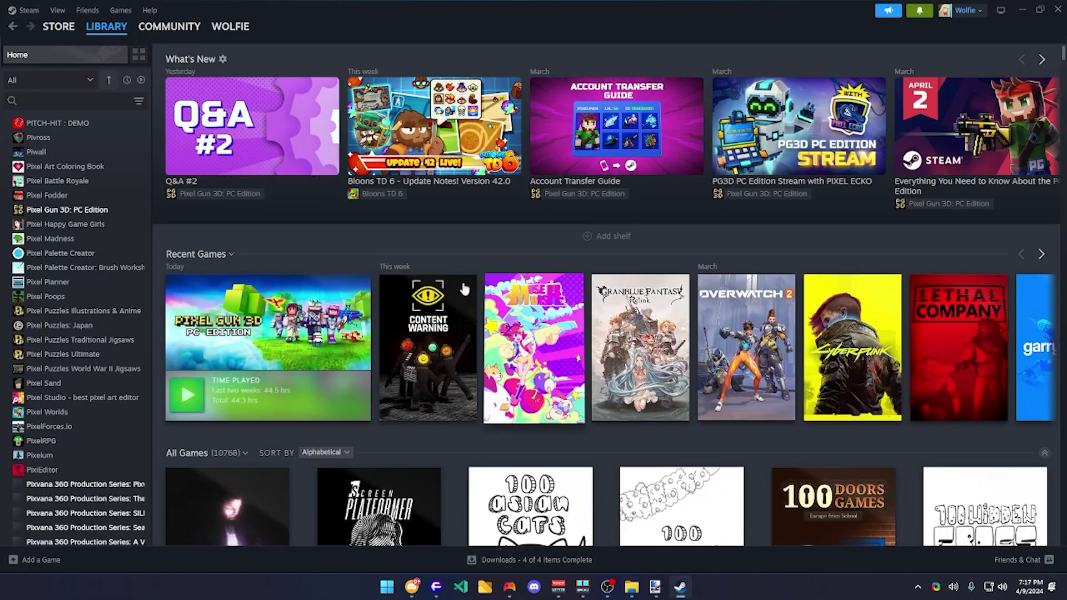
- Launch Pixel Gun 3D and open the Armory's Wear > Skins collection
click(185, 408)
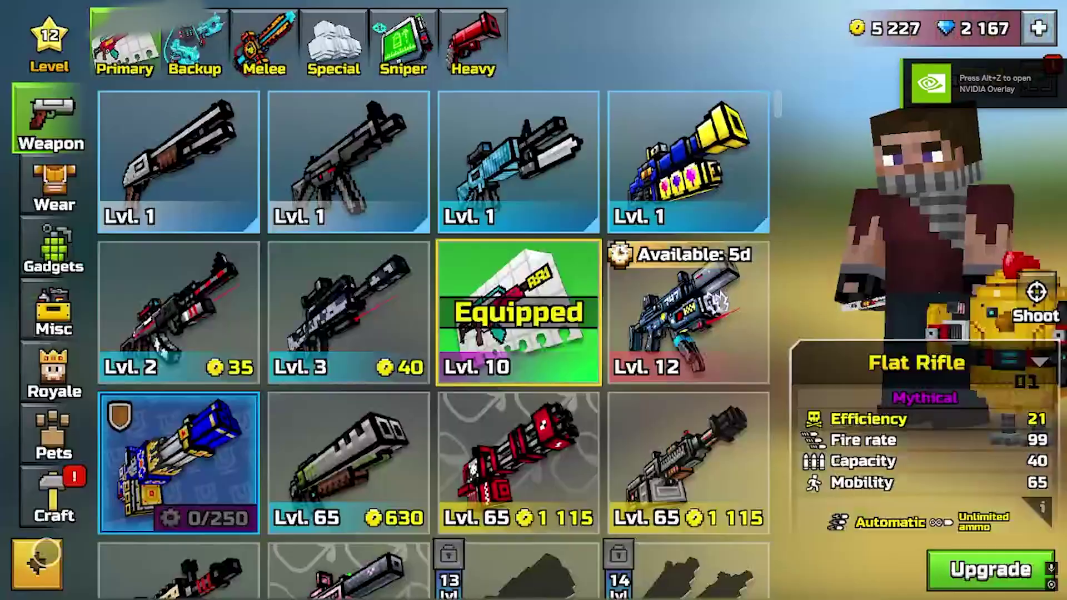
click(60, 550)
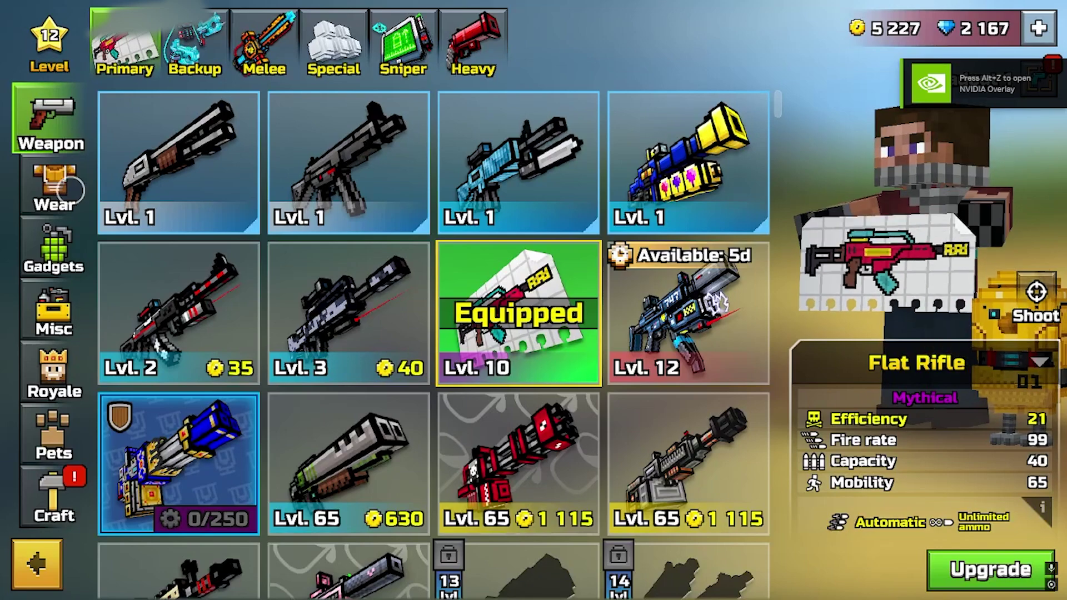
click(54, 186)
click(345, 57)
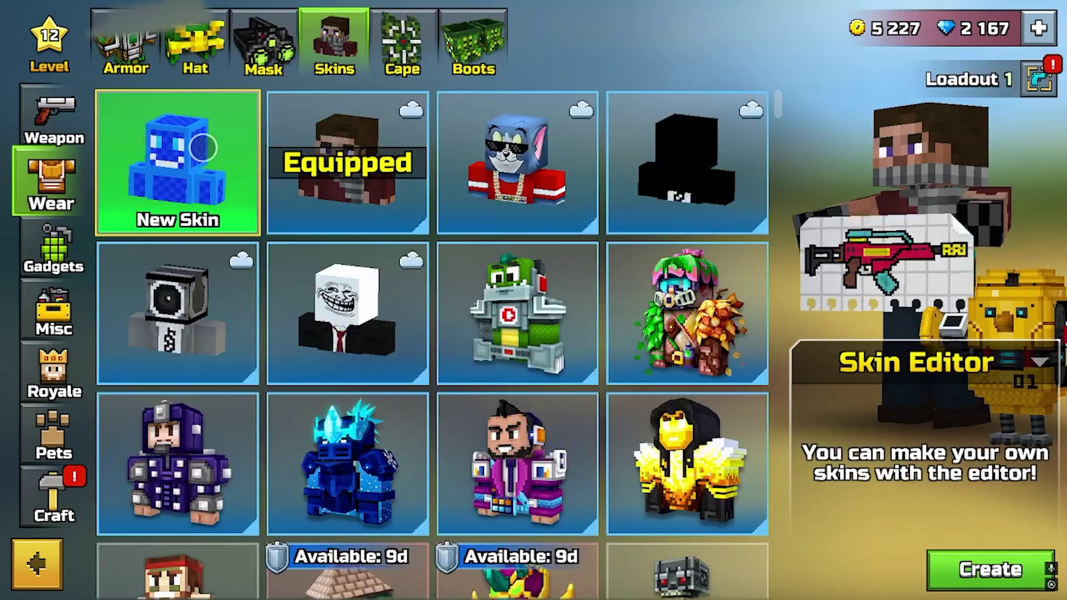
- Create a new skin from the white-eyed Herobrine template and save it, opening the name prompt
click(945, 567)
click(533, 567)
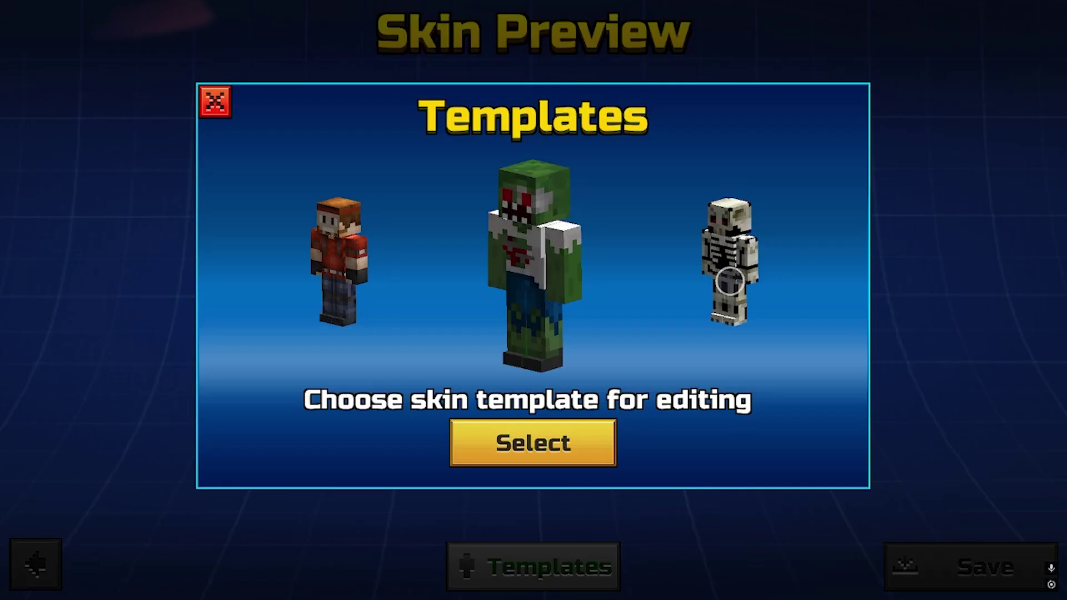
click(672, 267)
click(696, 278)
drag(696, 278, 515, 262)
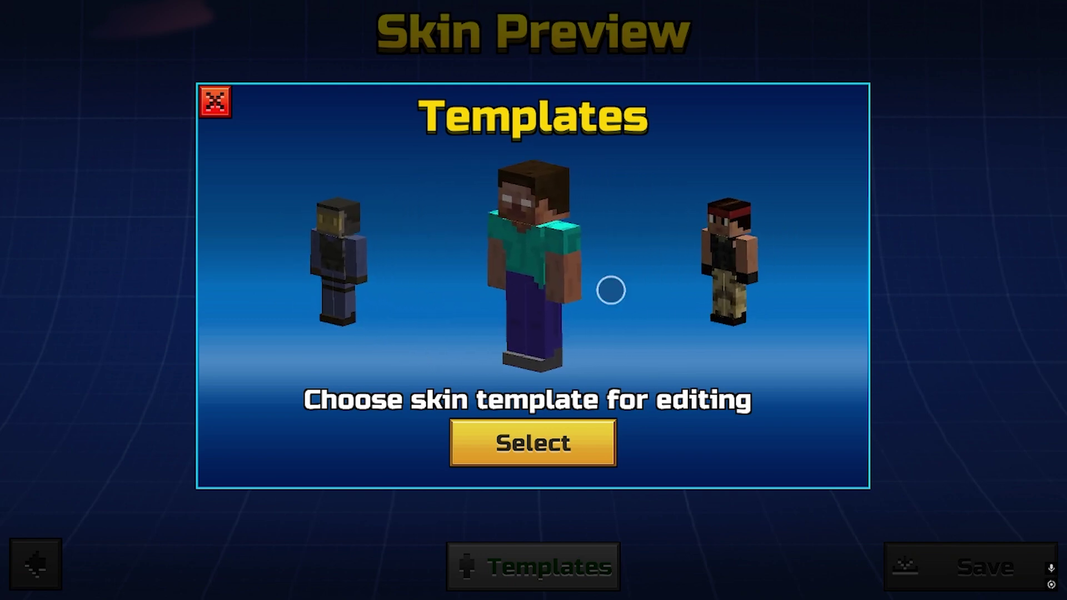
click(477, 432)
drag(798, 450, 329, 422)
click(928, 584)
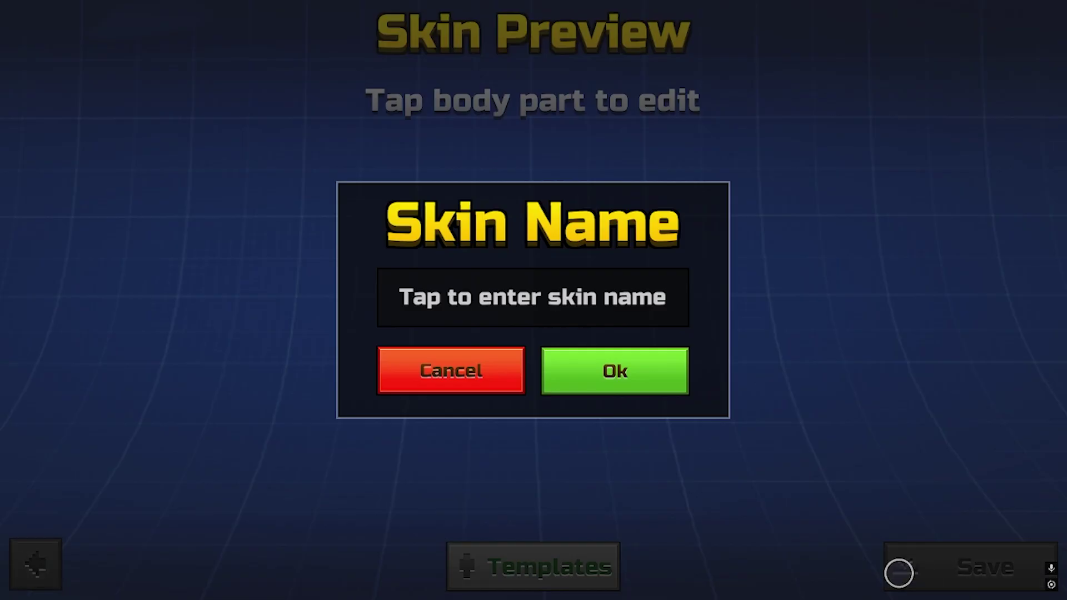
click(502, 303)
- Save the new skin under the name 'Herobrine' and scroll through the skins list
text(Hero)
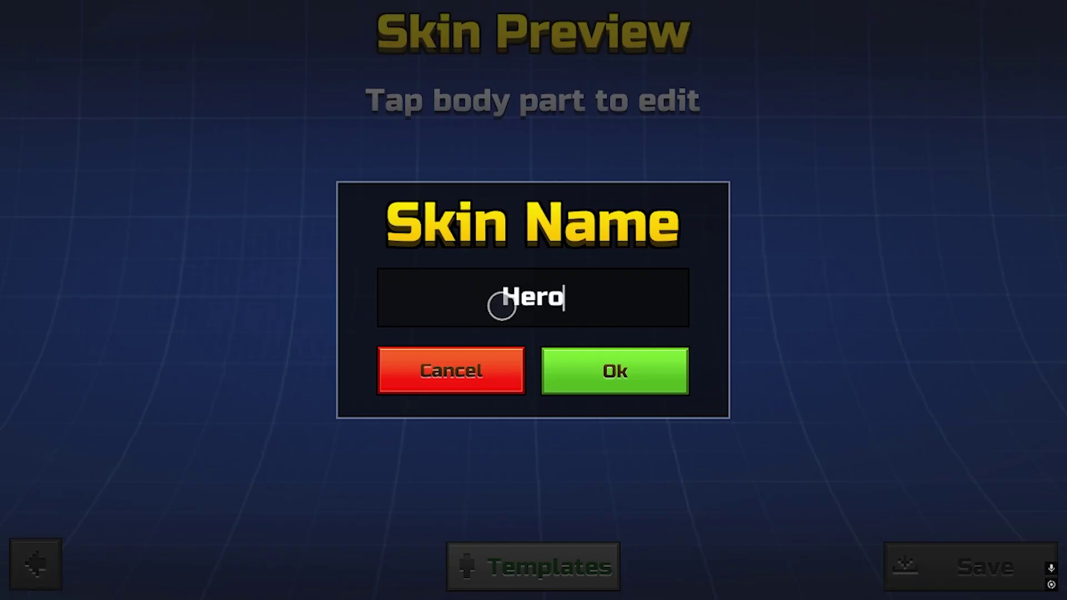
text(brine)
click(639, 369)
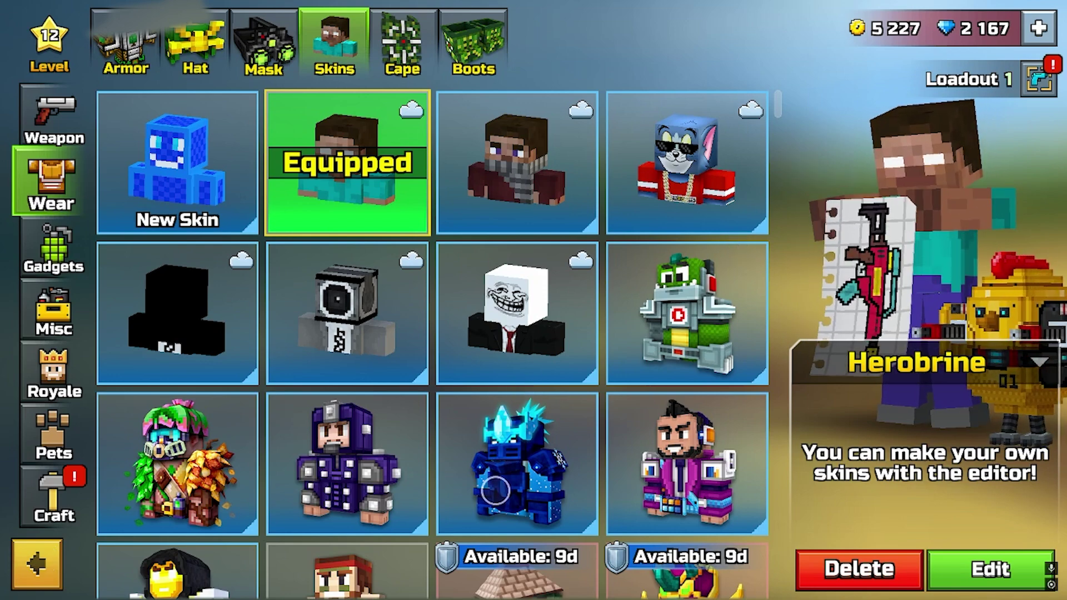
drag(494, 492, 538, 175)
scroll(538, 176, down, 15)
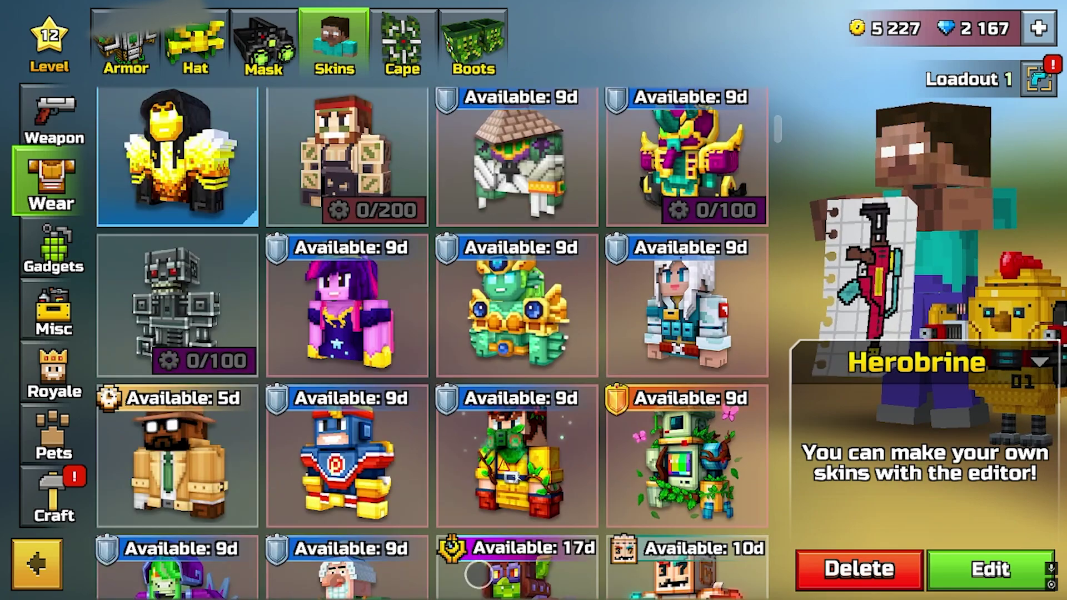
scroll(540, 222, down, 5)
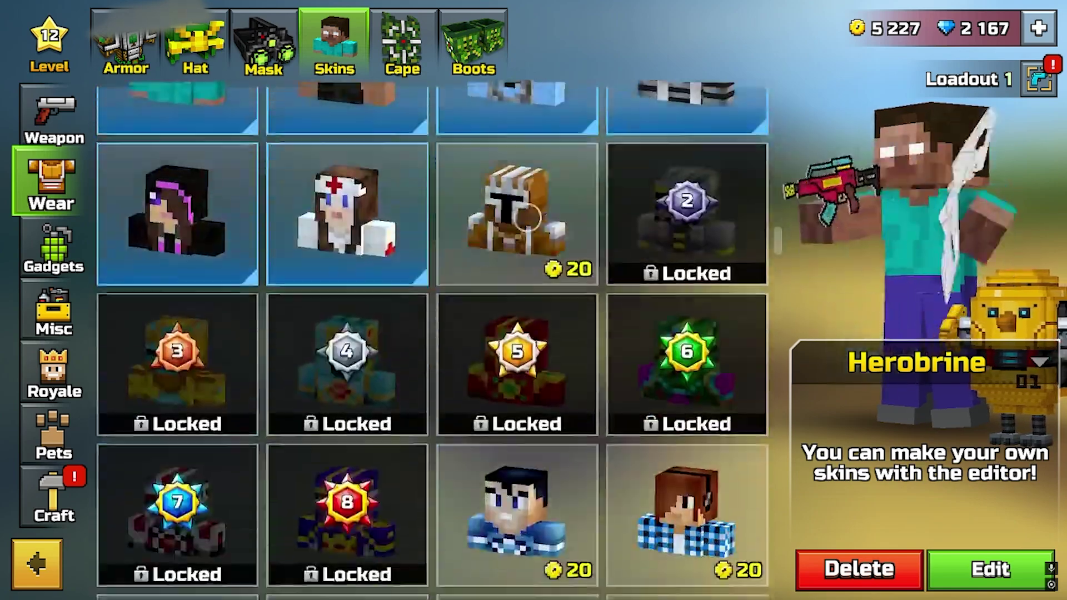
scroll(476, 376, up, 5)
scroll(476, 377, down, 2)
- Preview the Military Guy skin, return to the main lobby, and begin exiting the game
click(122, 336)
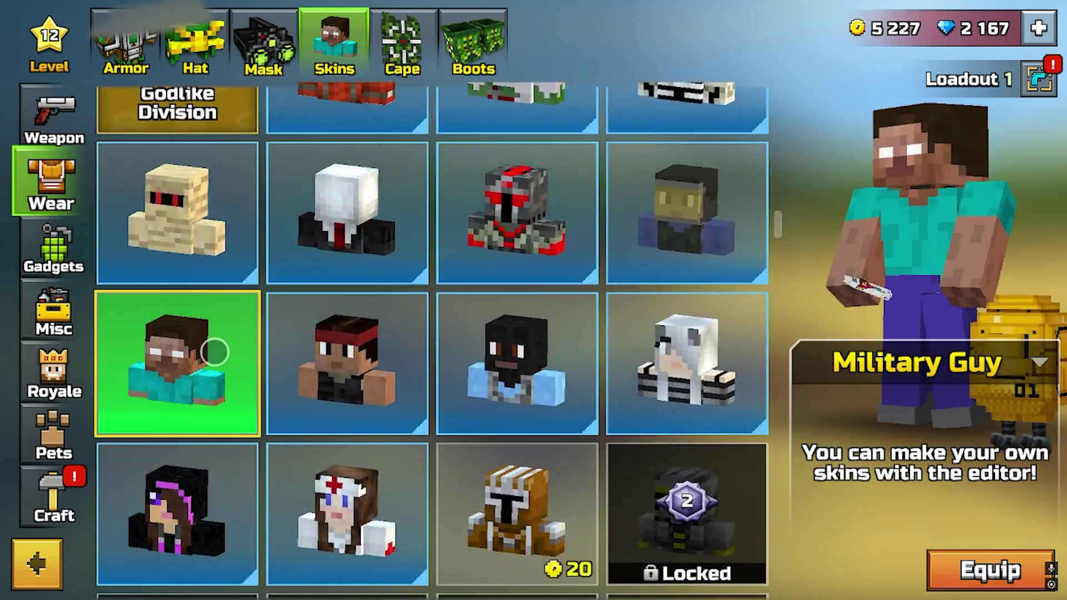
click(18, 572)
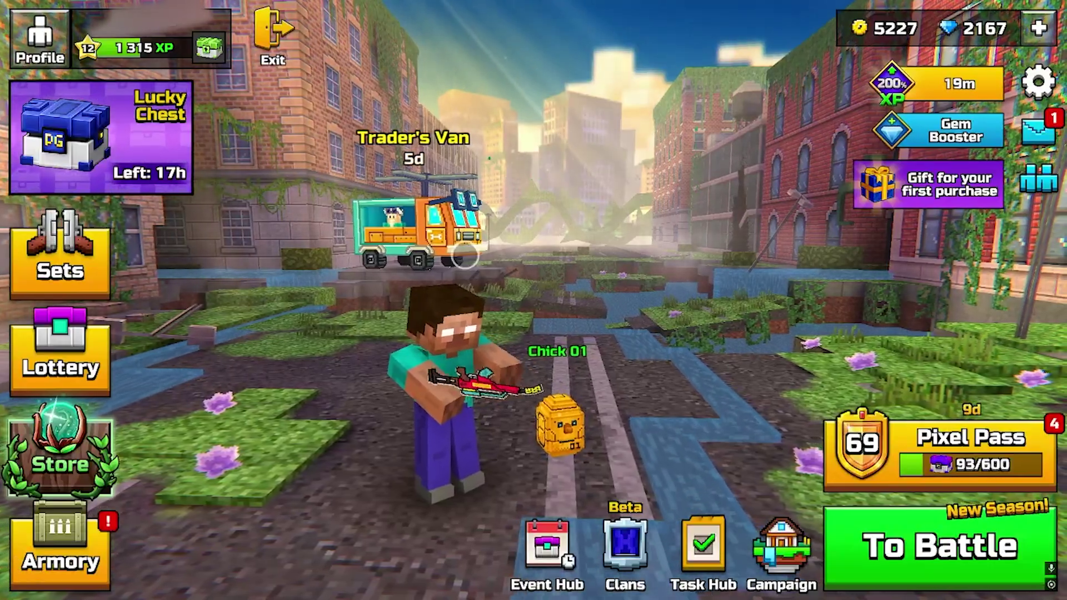
click(284, 30)
- Quit the game and rename the modded resources.assets to 'resources.assets herobrine', accepting the extension warning
click(436, 356)
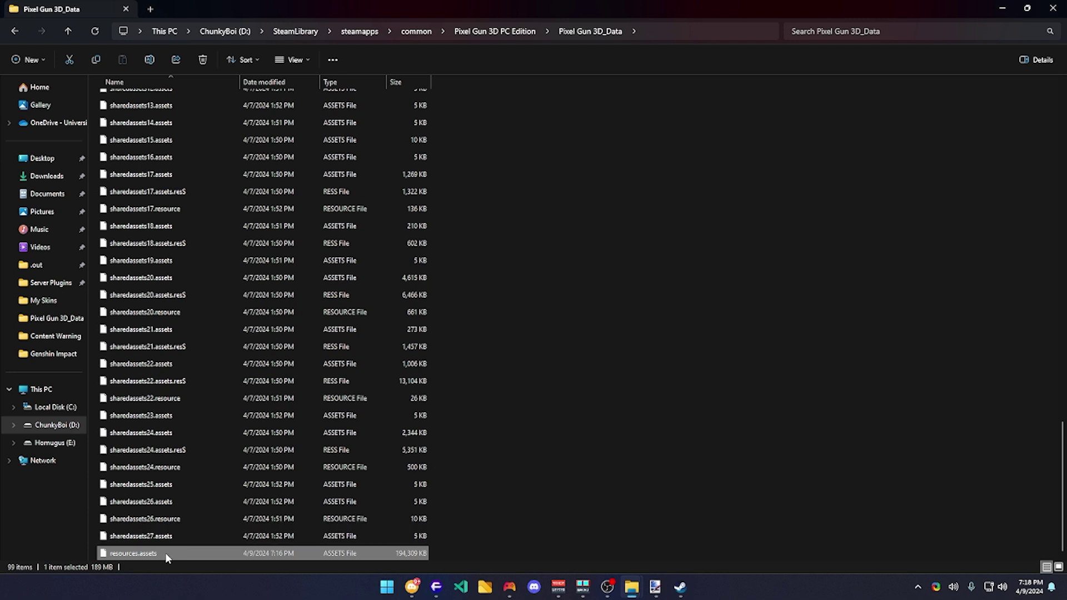
right_click(165, 554)
click(223, 540)
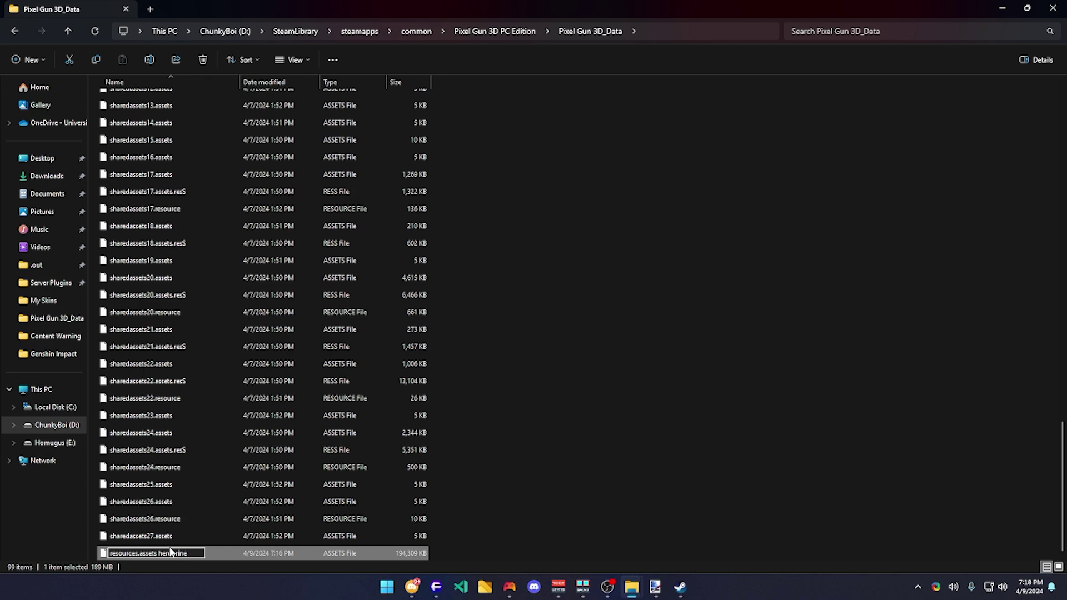
key(Return)
click(584, 298)
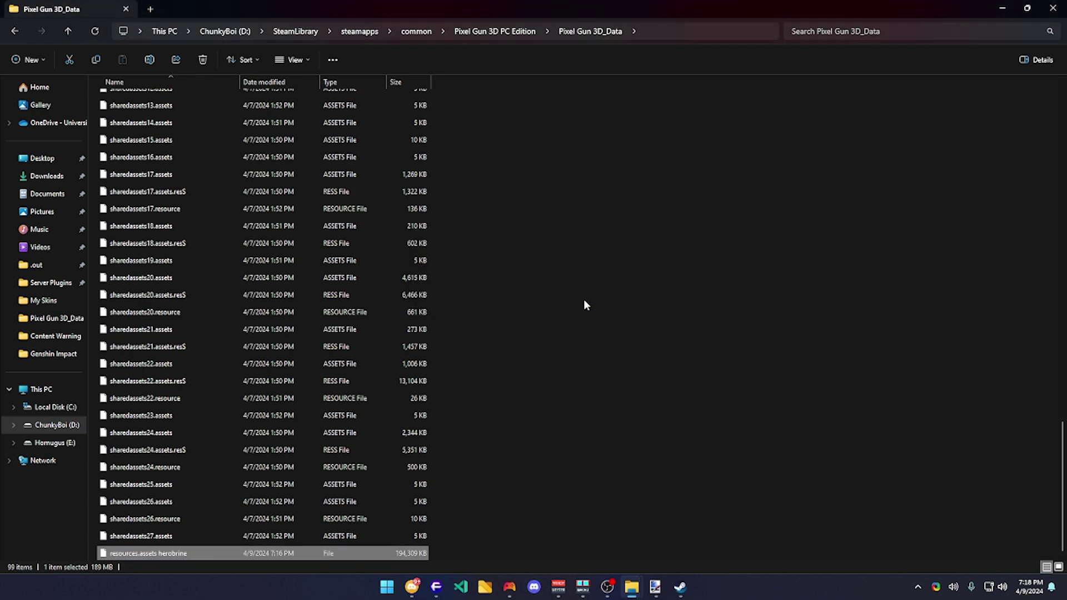
- Rename 'resources.assets old' back to 'resources.assets'
scroll(432, 370, up, 15)
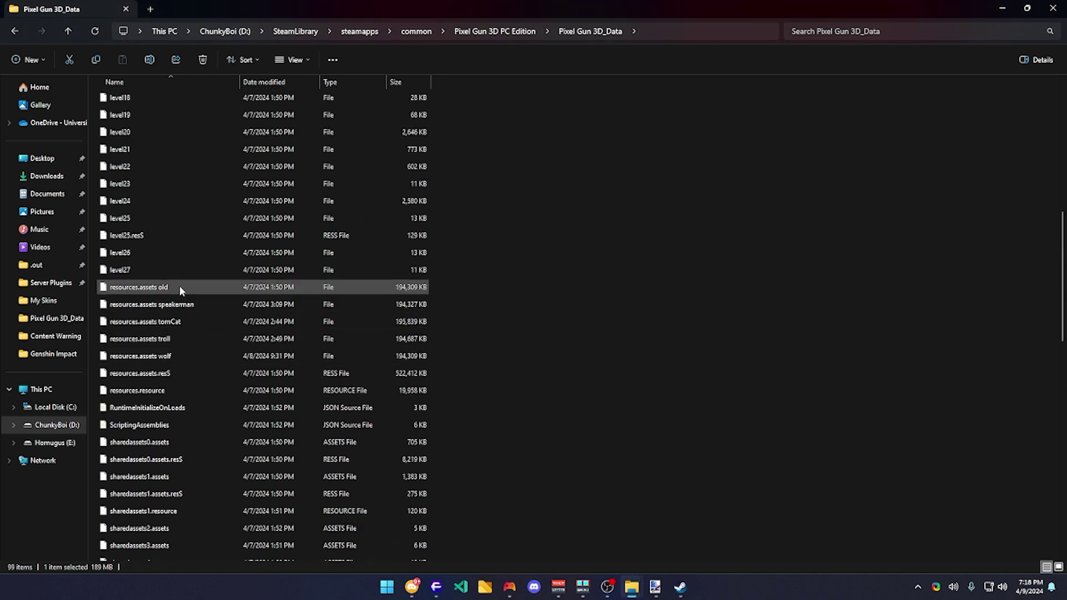
right_click(179, 285)
click(226, 300)
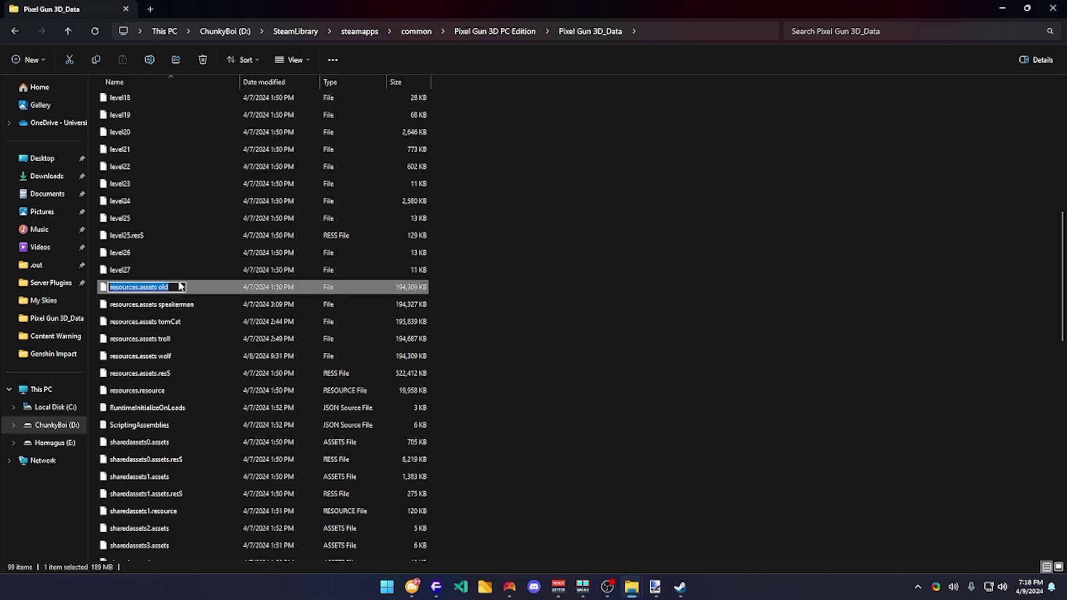
right_click(176, 290)
click(233, 301)
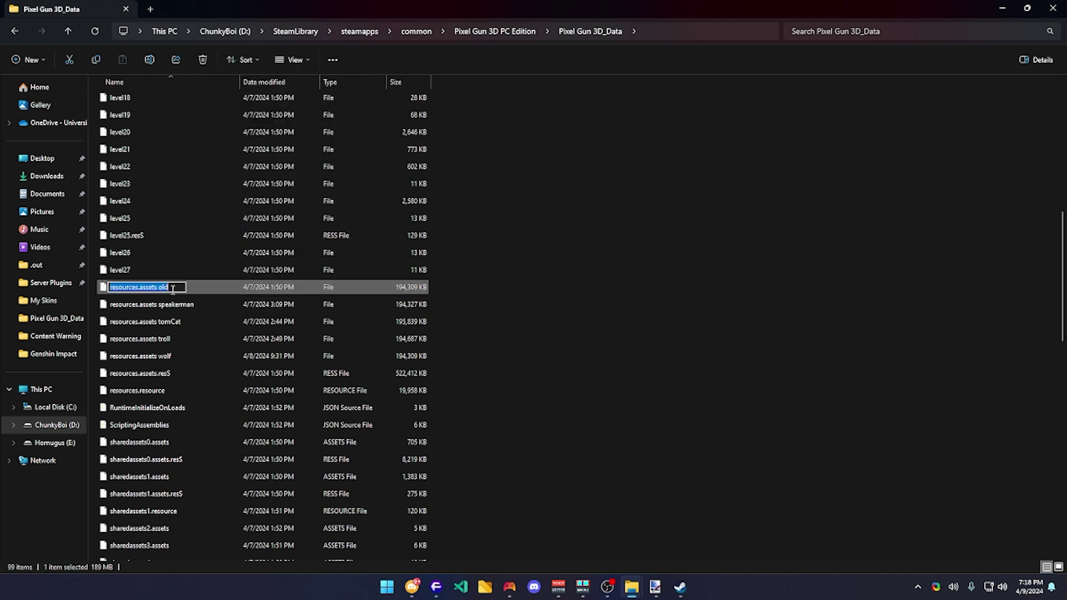
key(Return)
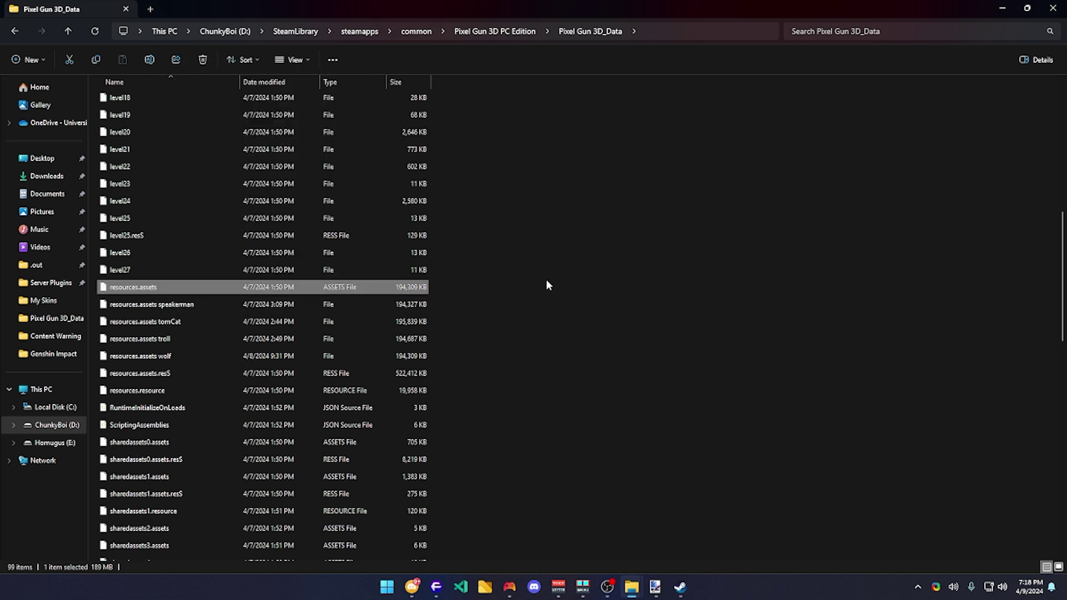
click(548, 285)
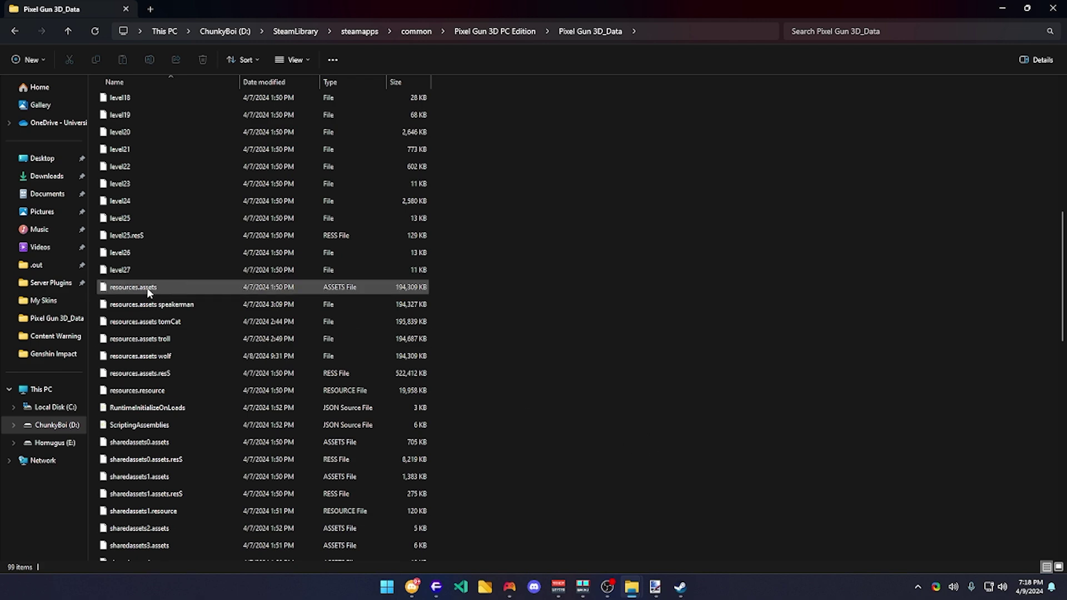
- Launch Pixel Gun 3D: PC Edition from the Steam library
click(682, 588)
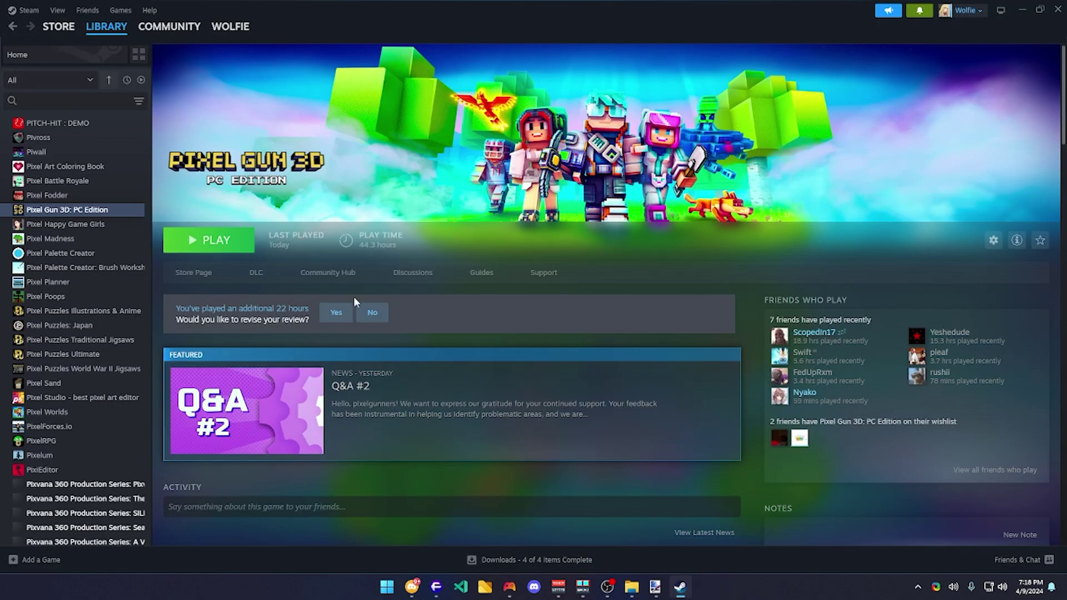
click(236, 251)
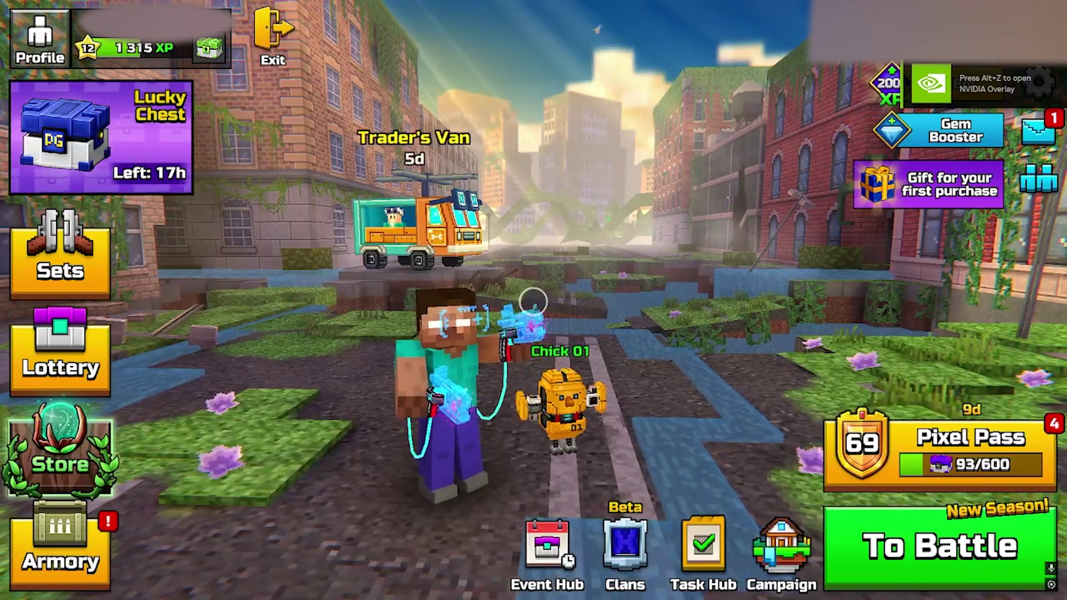
- Open the Armory's Wear > Skins collection from the lobby
drag(453, 441, 450, 393)
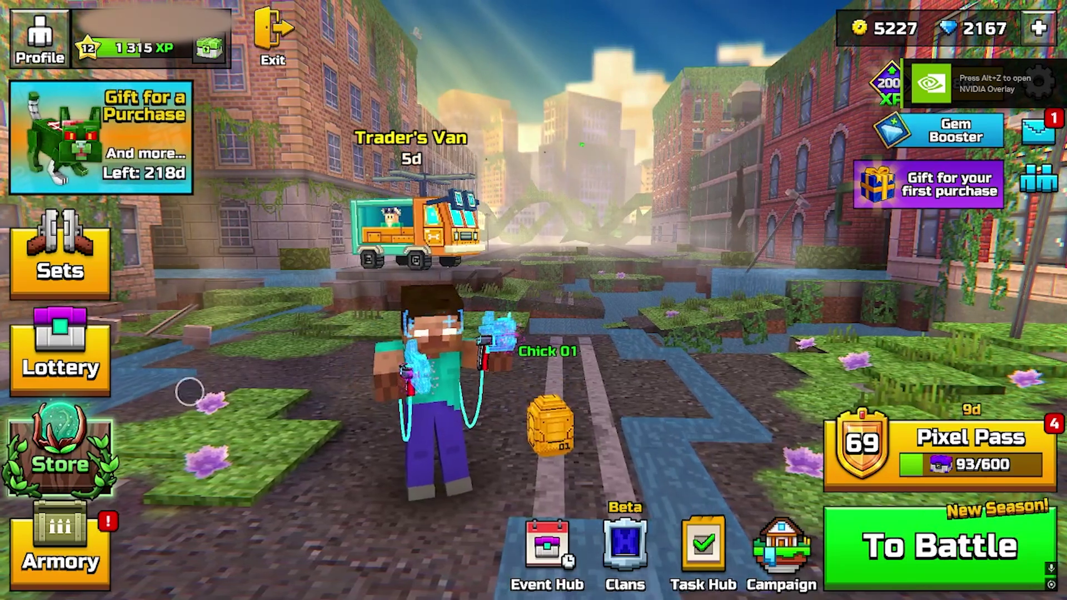
click(68, 540)
click(52, 184)
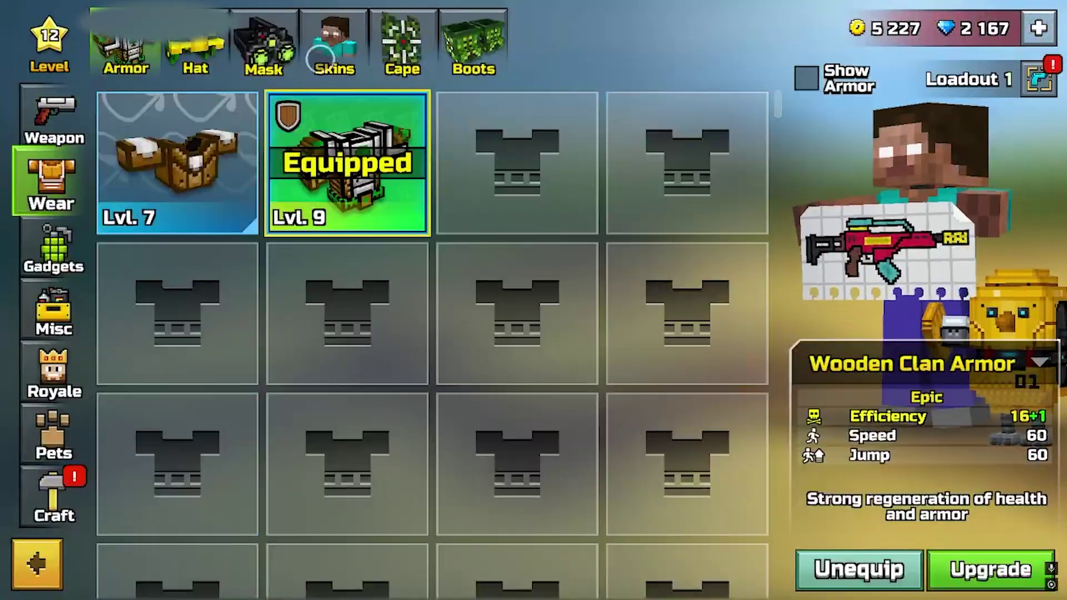
click(334, 45)
- Equip the Wolf skin in place of Herobrine and return to the main lobby
scroll(350, 150, down, 15)
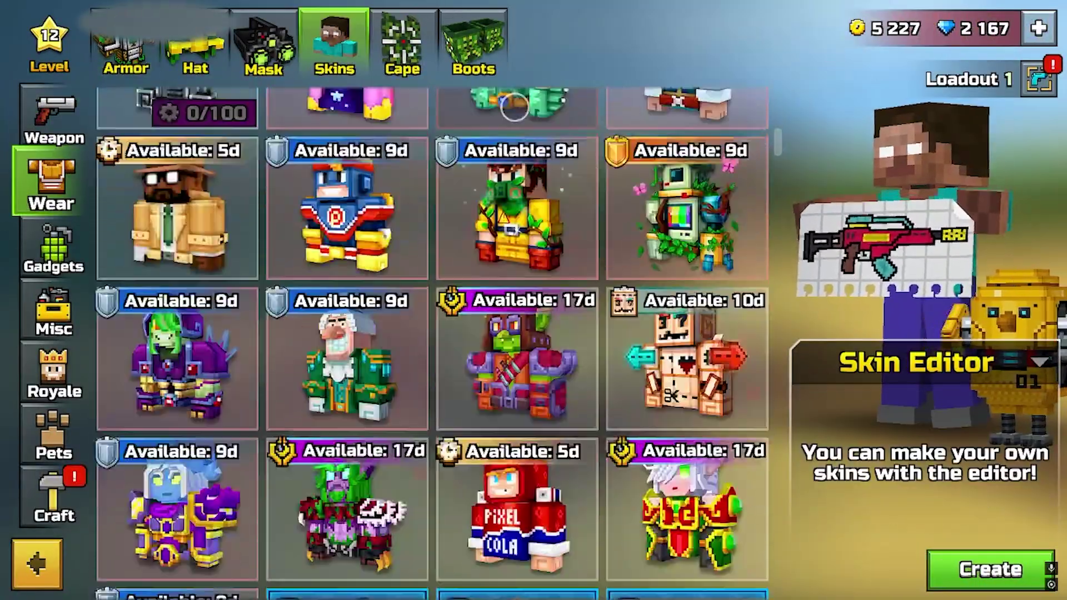
scroll(514, 143, down, 15)
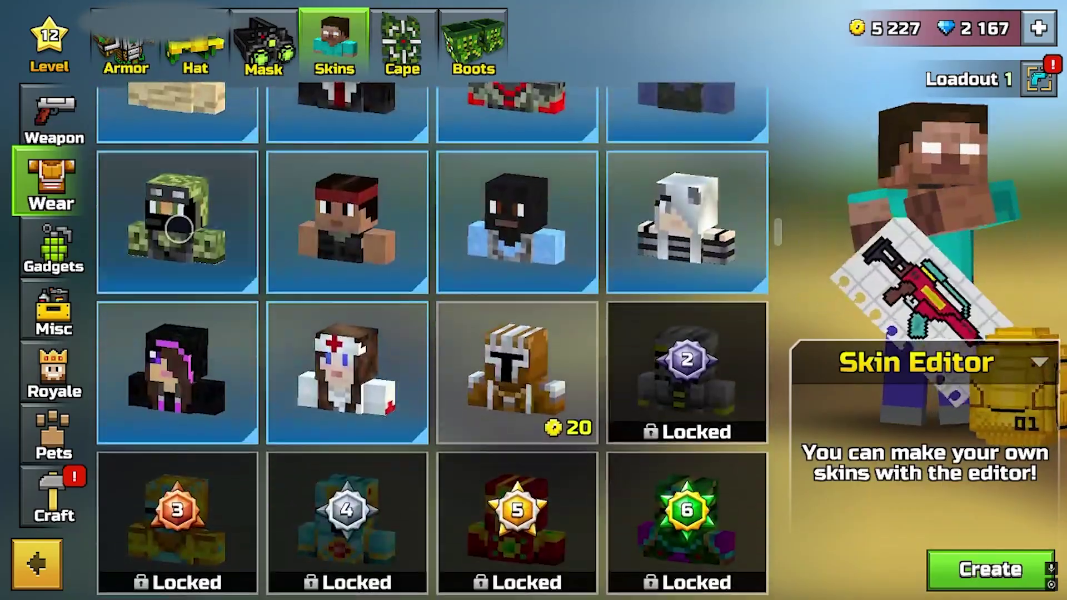
click(233, 198)
scroll(398, 369, up, 3)
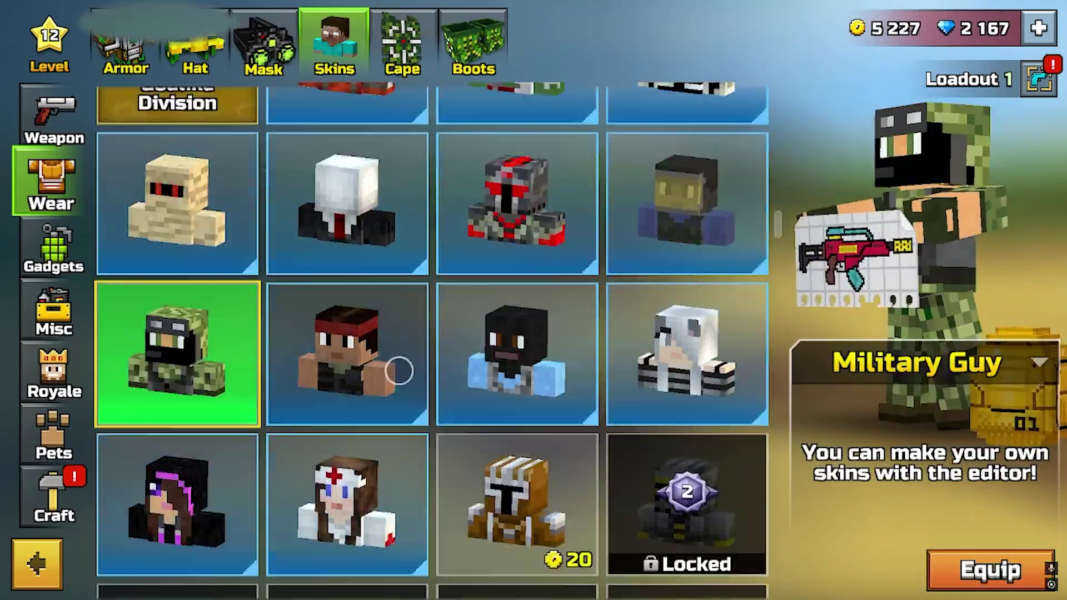
scroll(395, 493, up, 15)
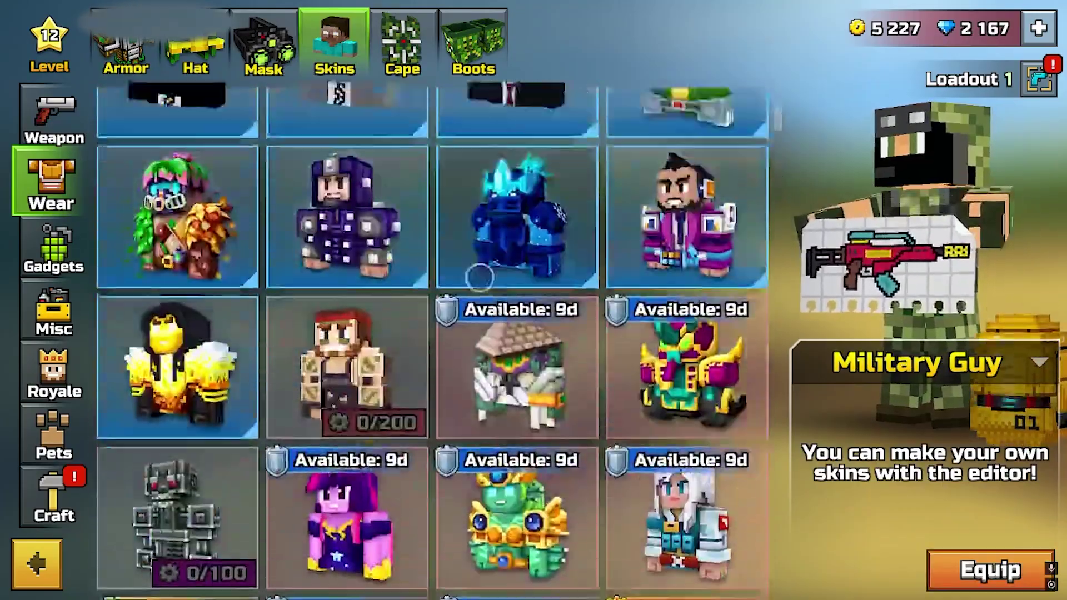
scroll(472, 317, up, 5)
click(347, 164)
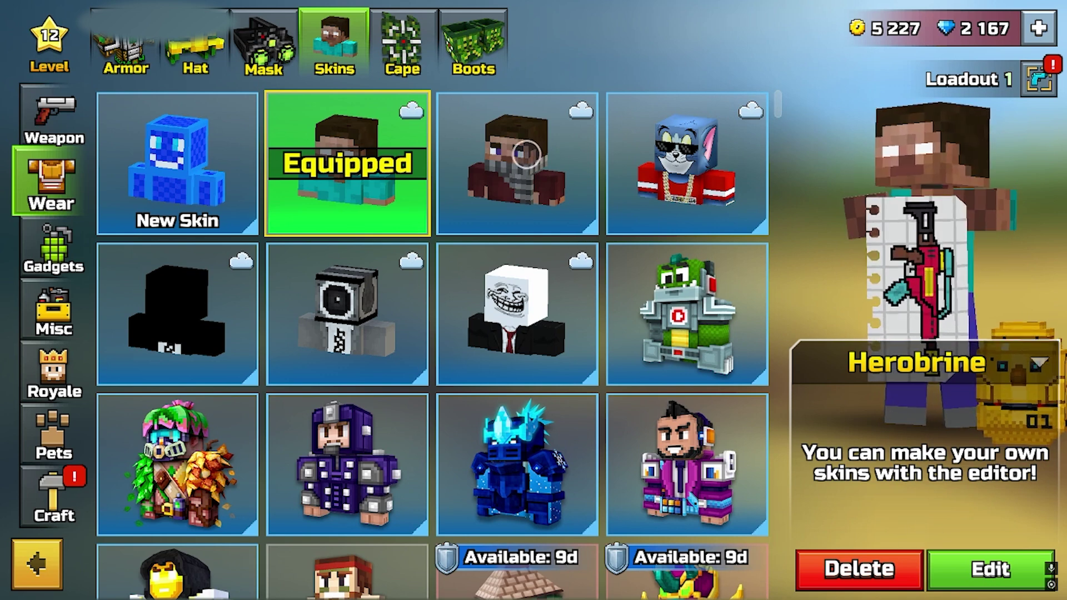
click(528, 155)
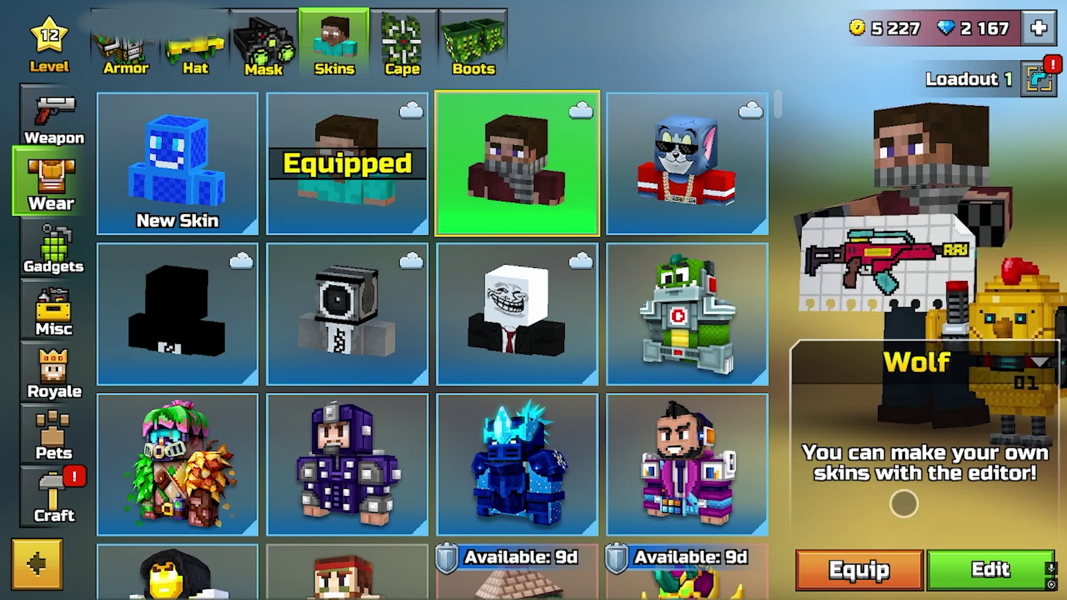
click(859, 570)
click(37, 564)
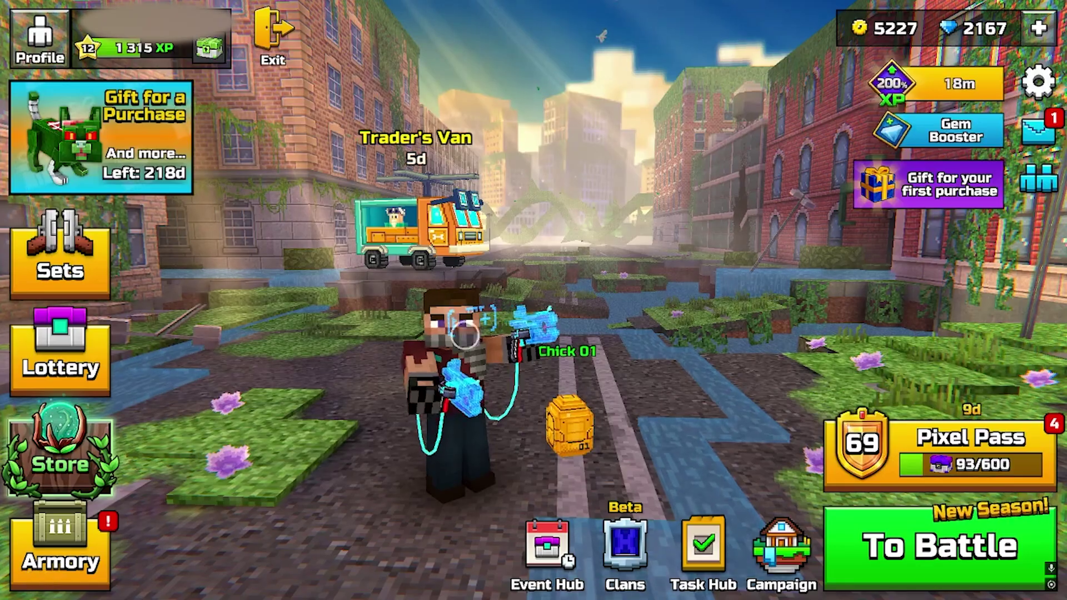
click(37, 49)
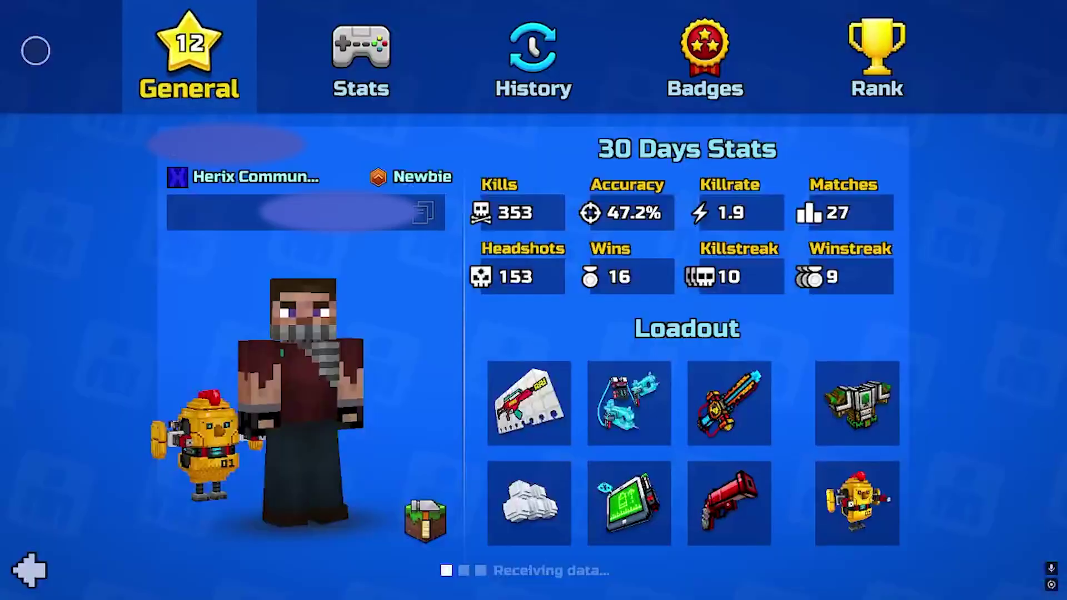
click(314, 417)
click(29, 568)
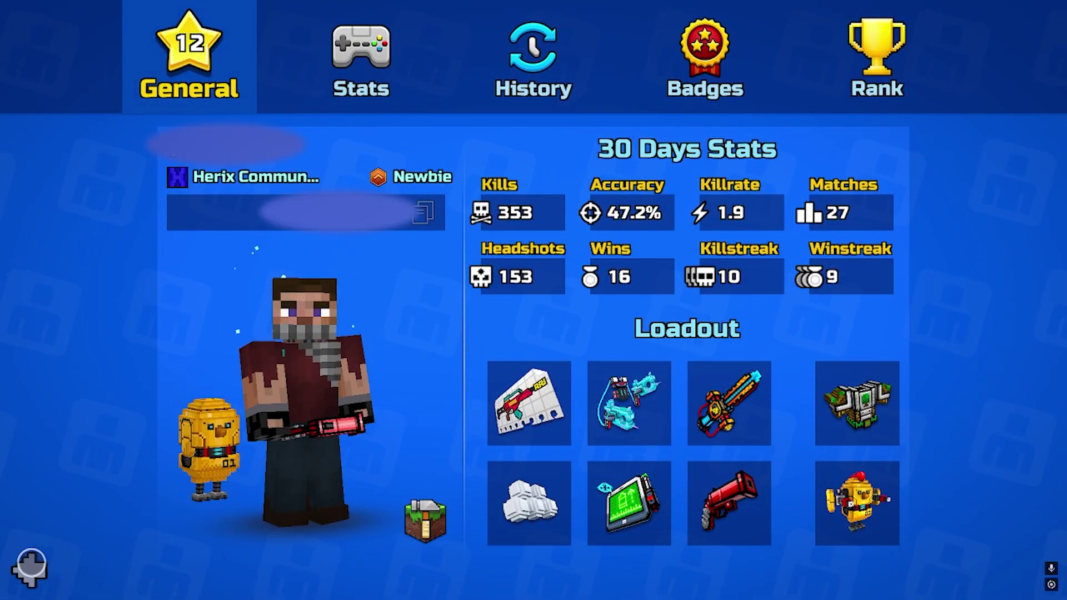